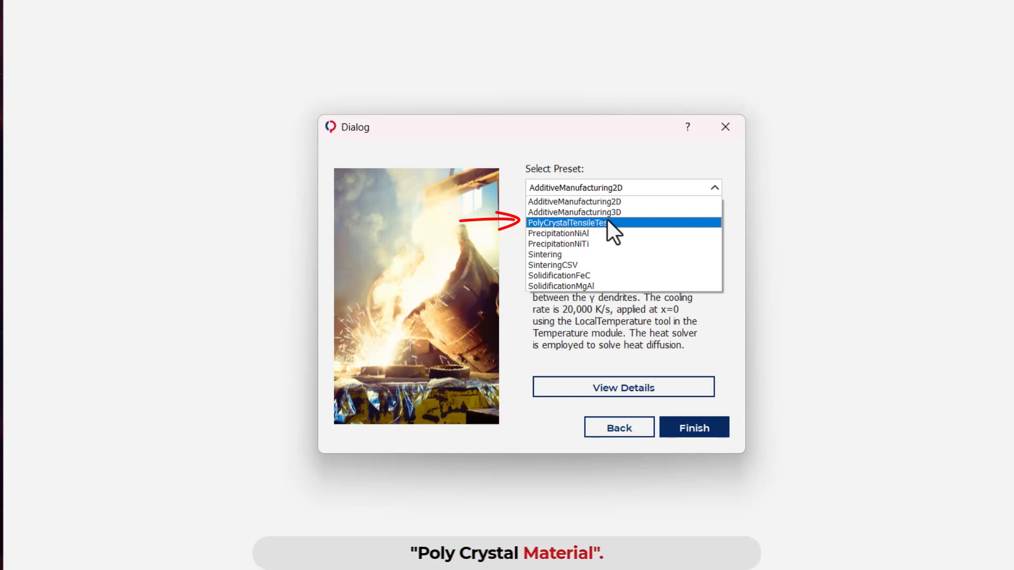
# Choose the PolyCrystalTensileTest preset and open its detailed description
pyautogui.click(607, 222)
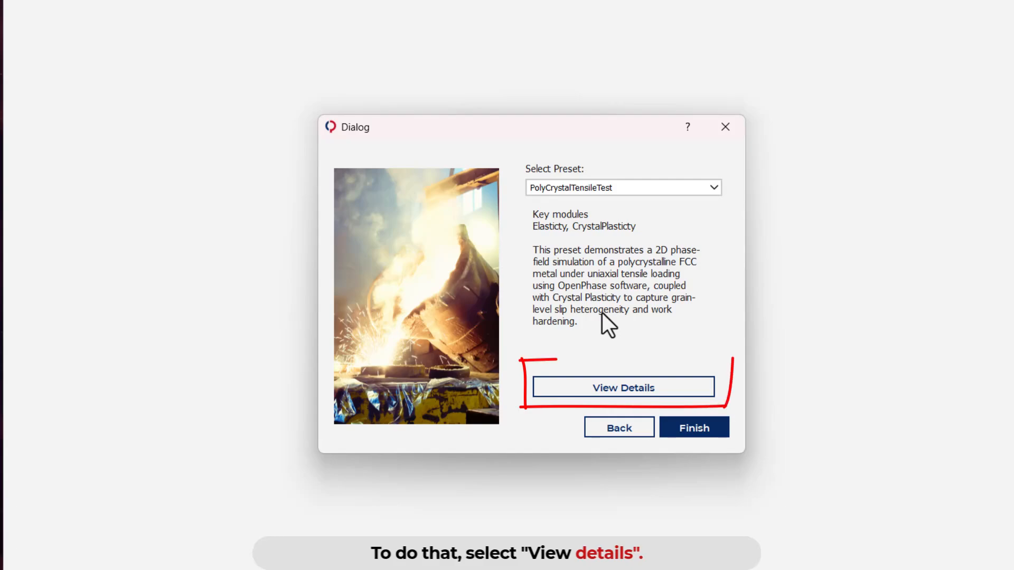
pyautogui.click(614, 389)
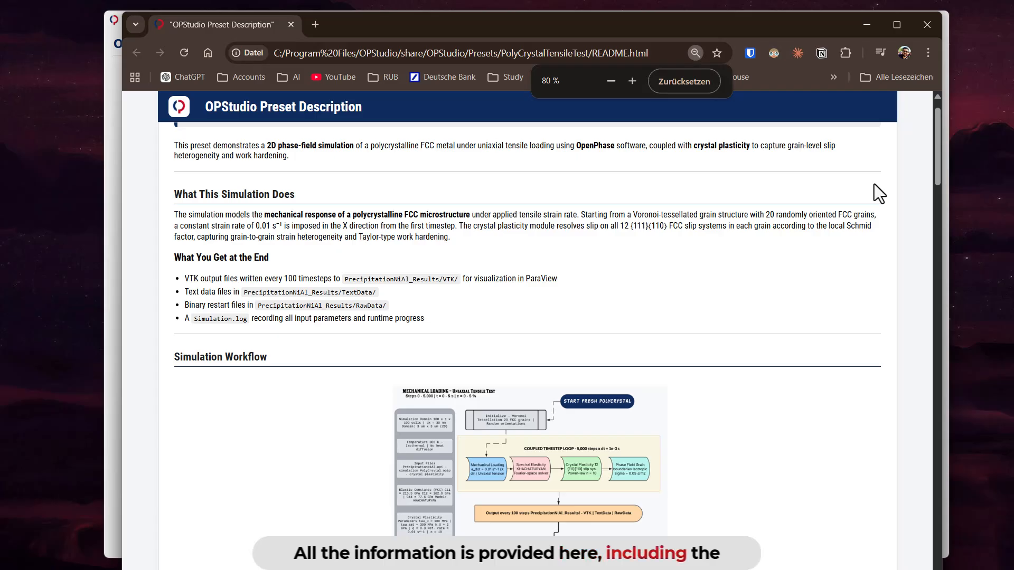
# Read through the preset description, covering the simulation workflow, run settings, mechanical loading, crystal plasticity parameters and result plots, and minimise the page
pyautogui.scroll(-3, 873, 184)
pyautogui.scroll(-2, 873, 184)
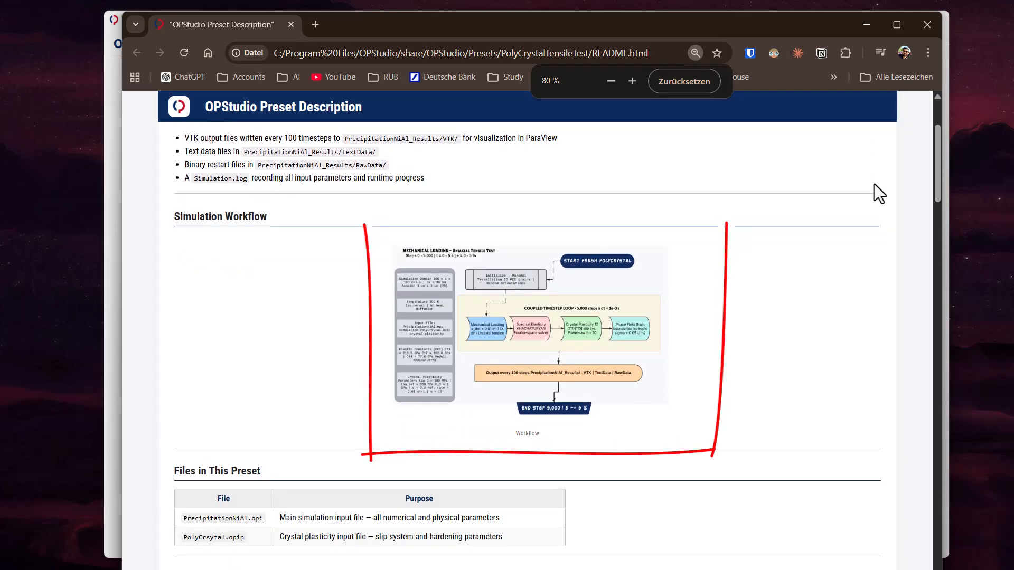
pyautogui.scroll(-6, 873, 194)
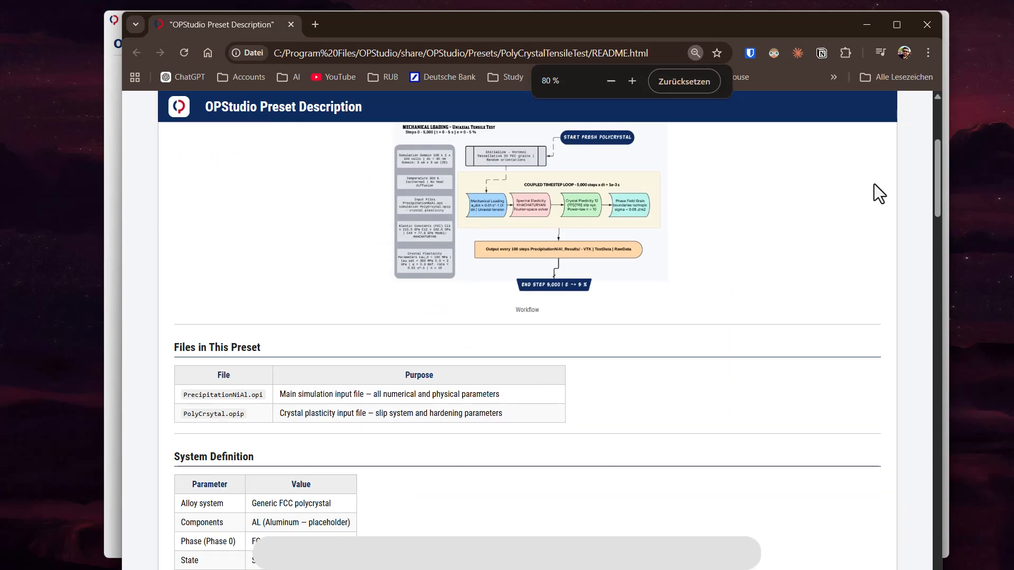
pyautogui.scroll(-14, 873, 184)
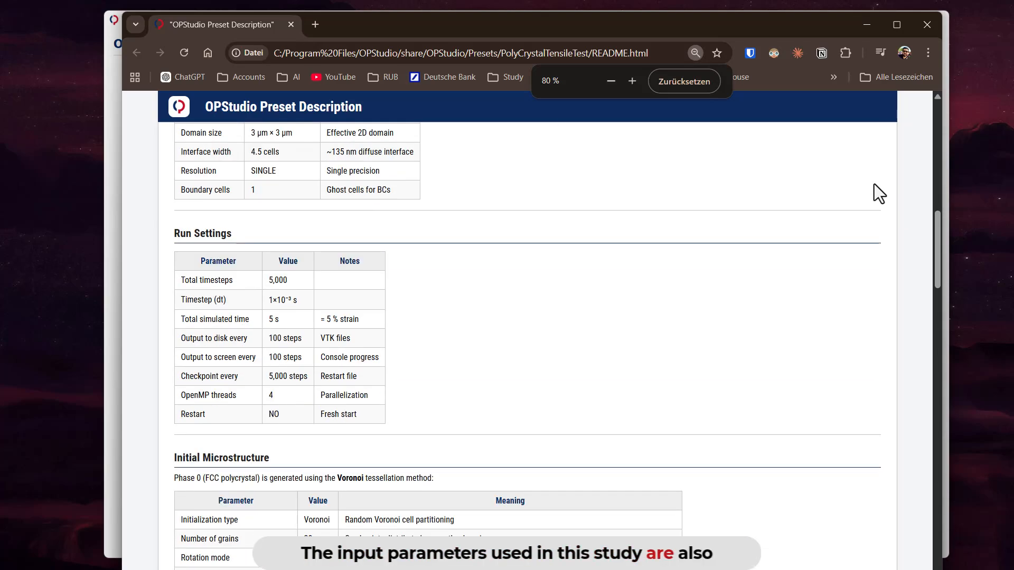
pyautogui.scroll(-11, 873, 183)
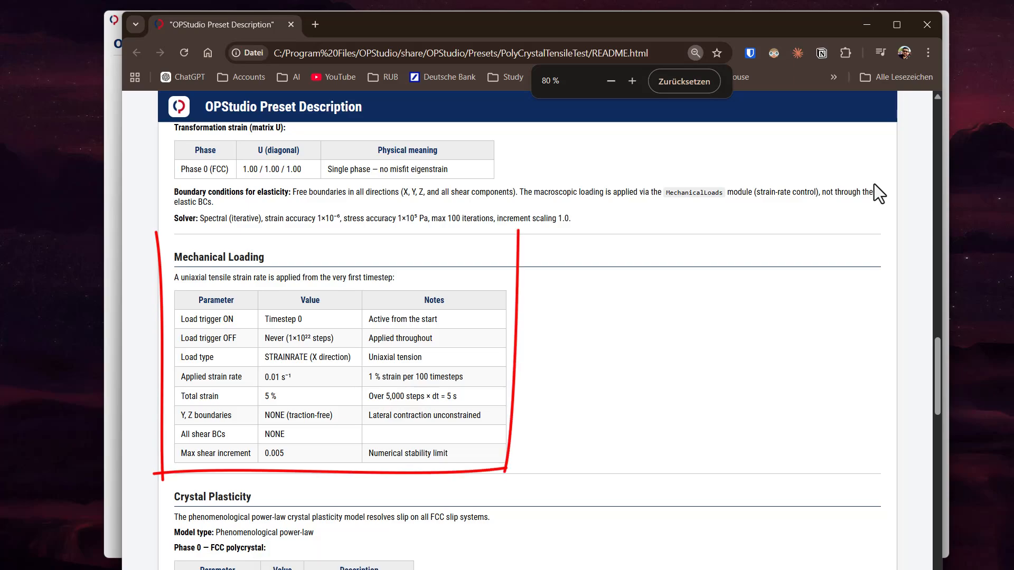
pyautogui.scroll(-15, 884, 183)
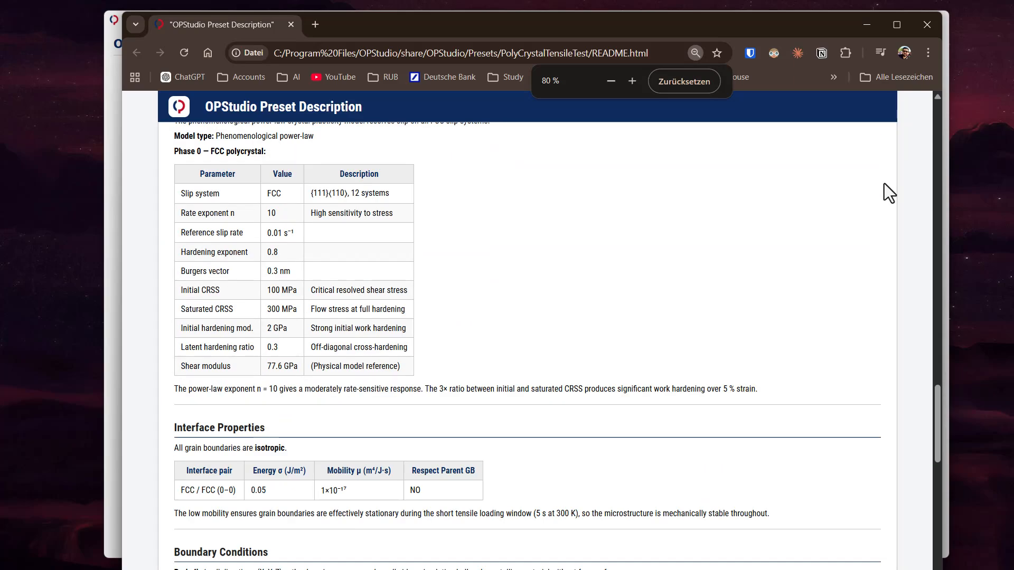
pyautogui.scroll(-20, 884, 182)
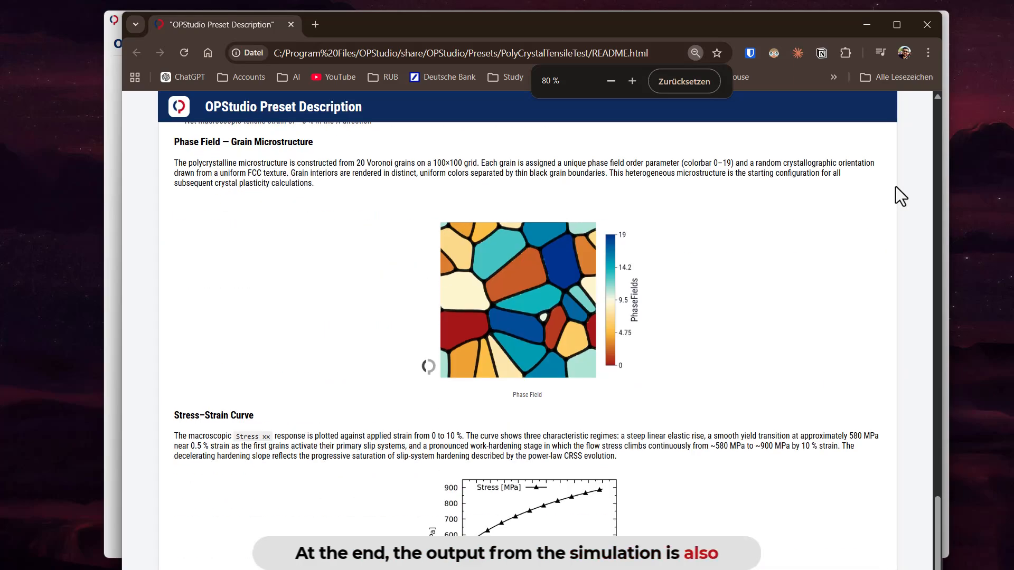
pyautogui.scroll(-15, 895, 186)
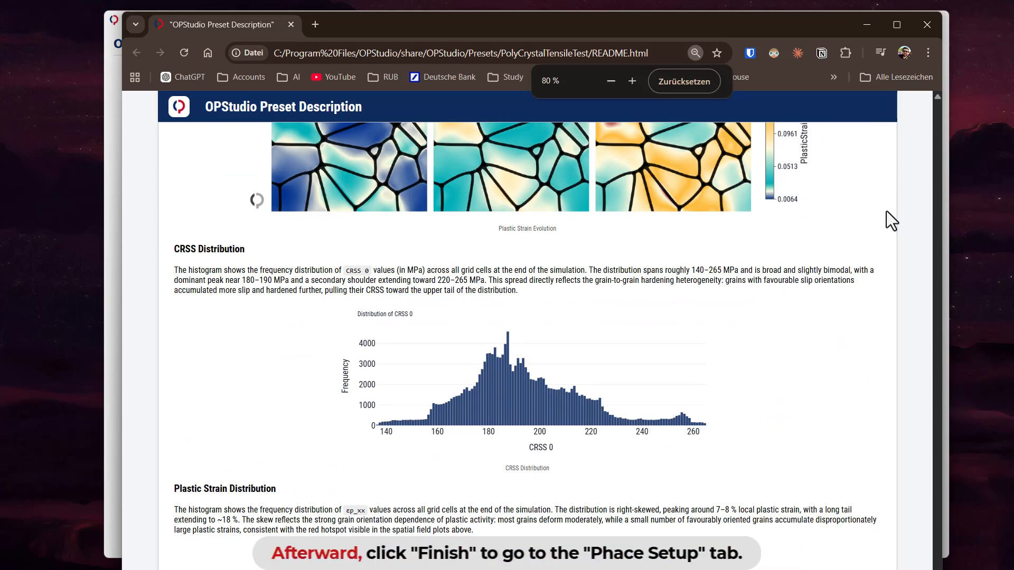
pyautogui.click(865, 27)
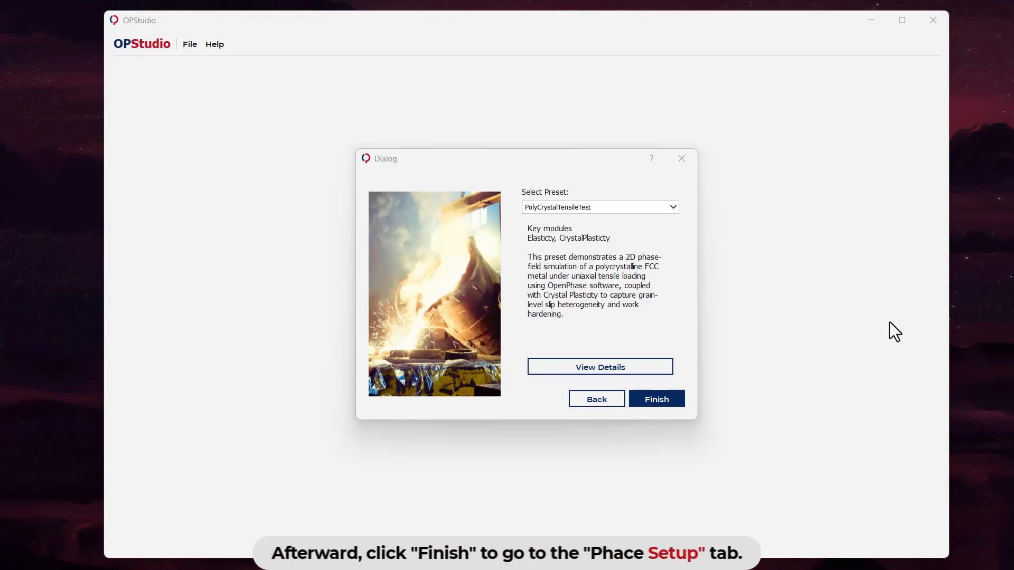
# Load the chosen preset and apply its phase setup with element Al and the solid FCC_L12 phase
pyautogui.click(663, 400)
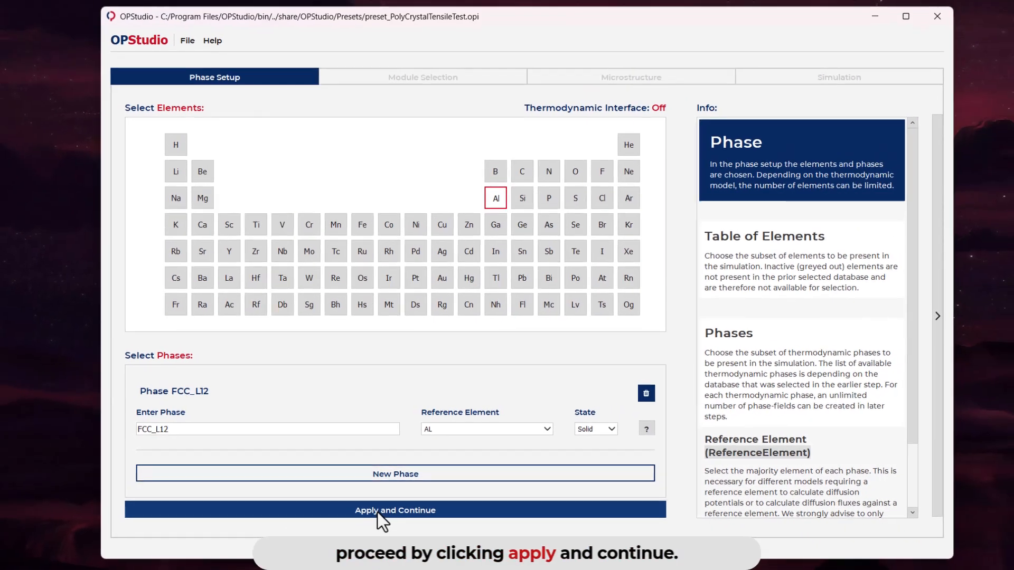
pyautogui.click(362, 525)
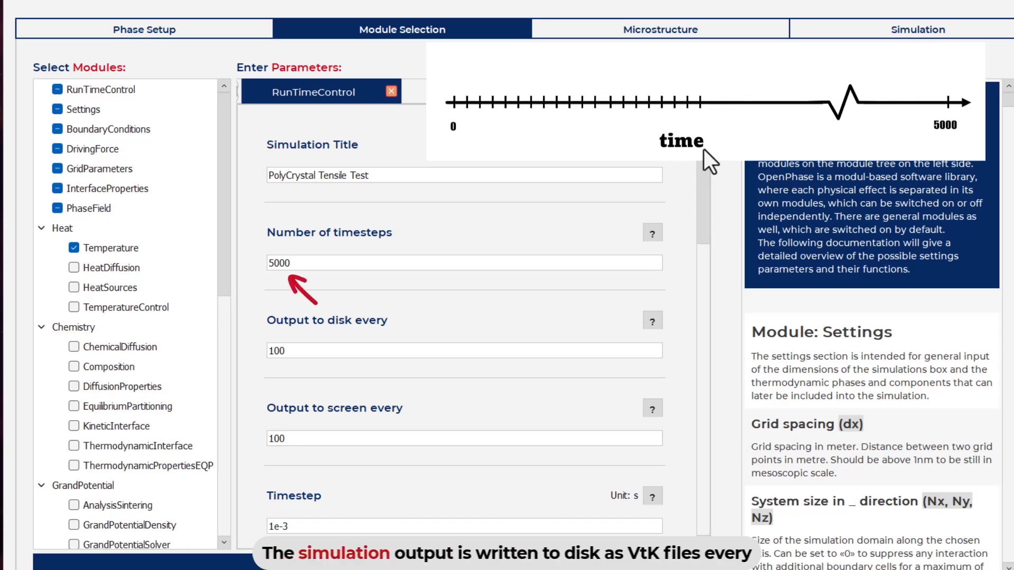
# Review the RunTimeControl parameters, including the number of timesteps, output intervals, timestep size and OpenMP threads
pyautogui.moveTo(704, 150); pyautogui.dragTo(710, 170)
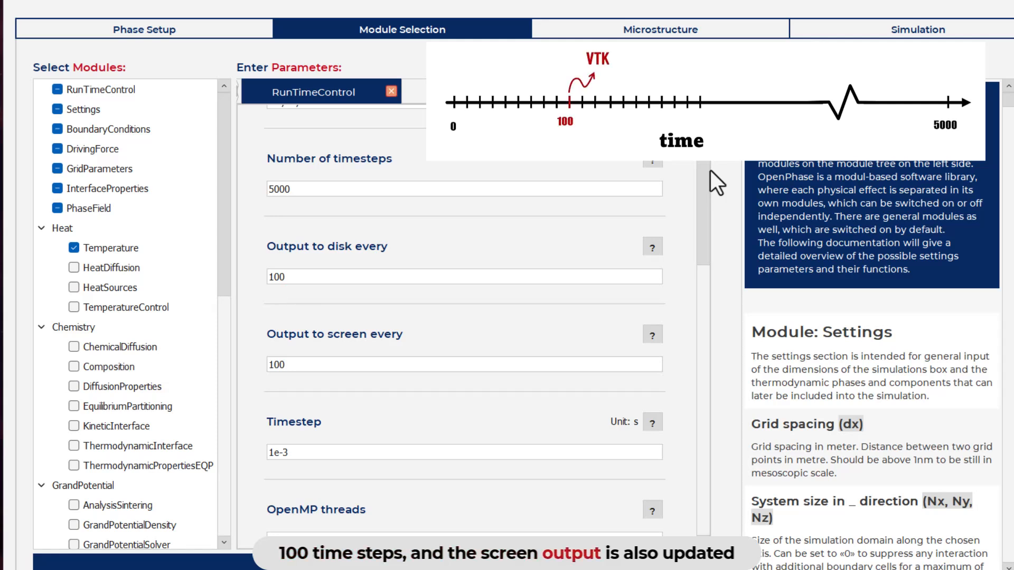
pyautogui.moveTo(710, 170); pyautogui.dragTo(721, 188)
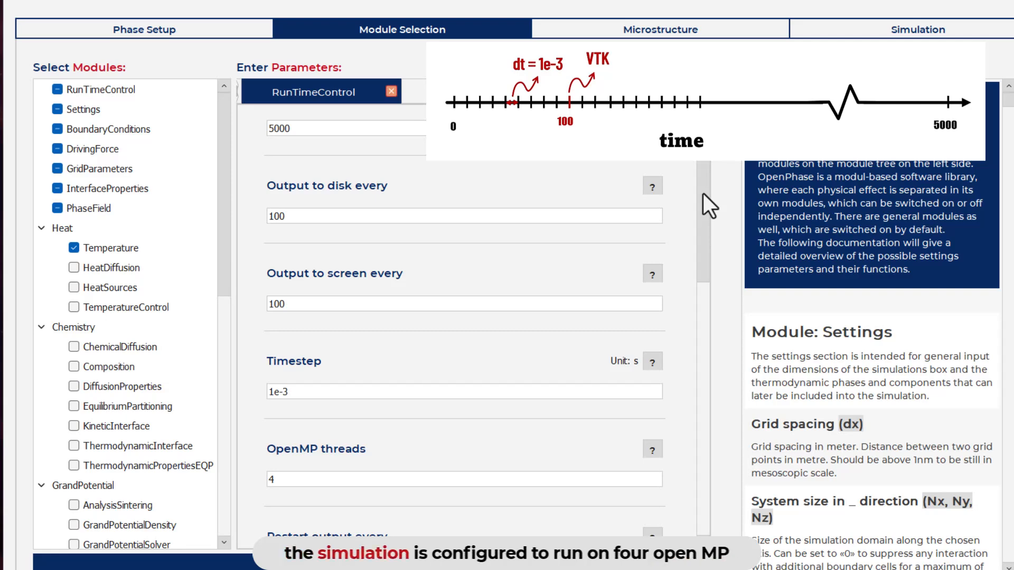
pyautogui.moveTo(702, 194); pyautogui.dragTo(708, 243)
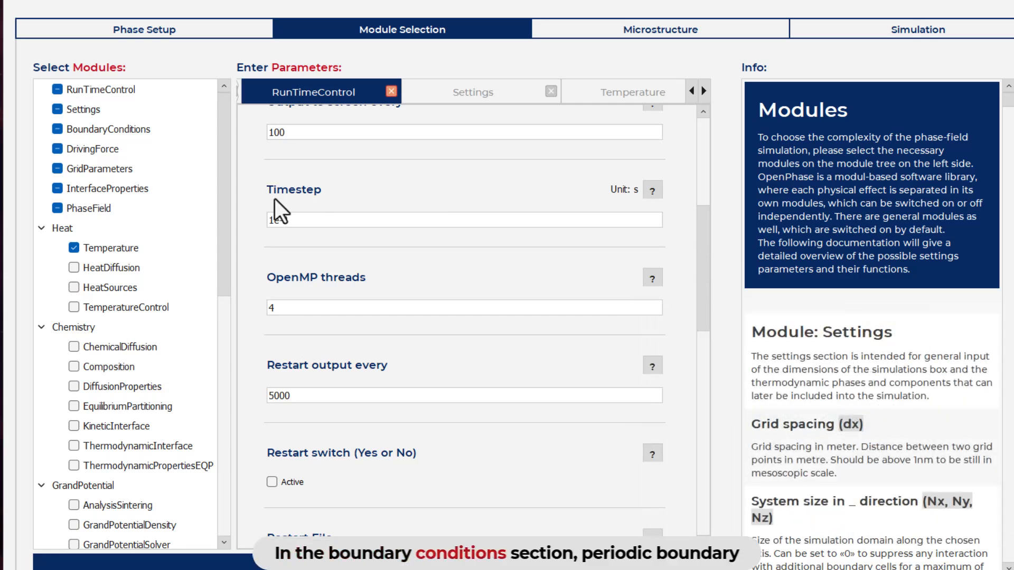
# Review the boundary conditions on all axes and the grid spacing, system size, resolution and boundary cells in GridParameters
pyautogui.click(144, 132)
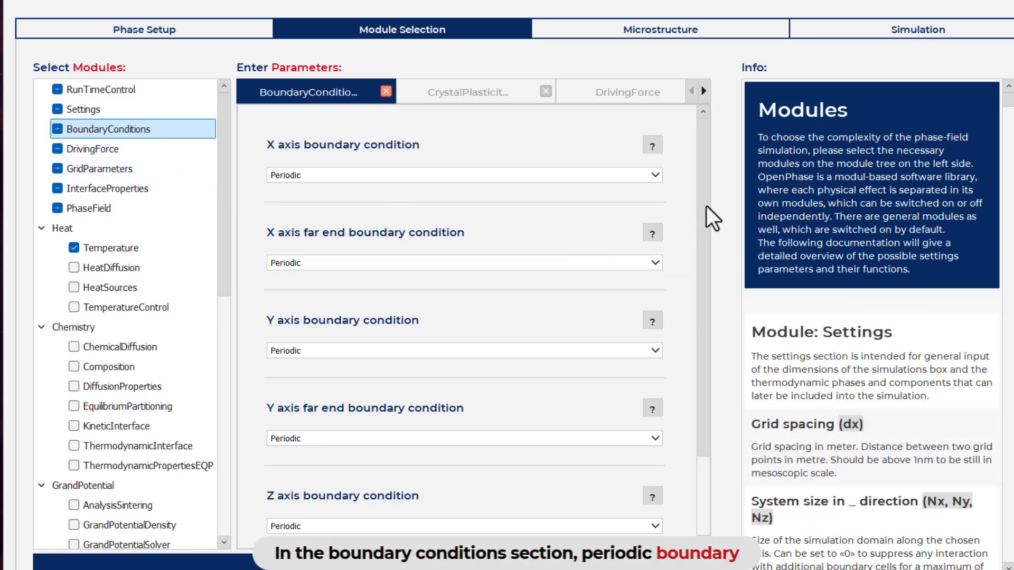
pyautogui.moveTo(704, 186); pyautogui.dragTo(712, 242)
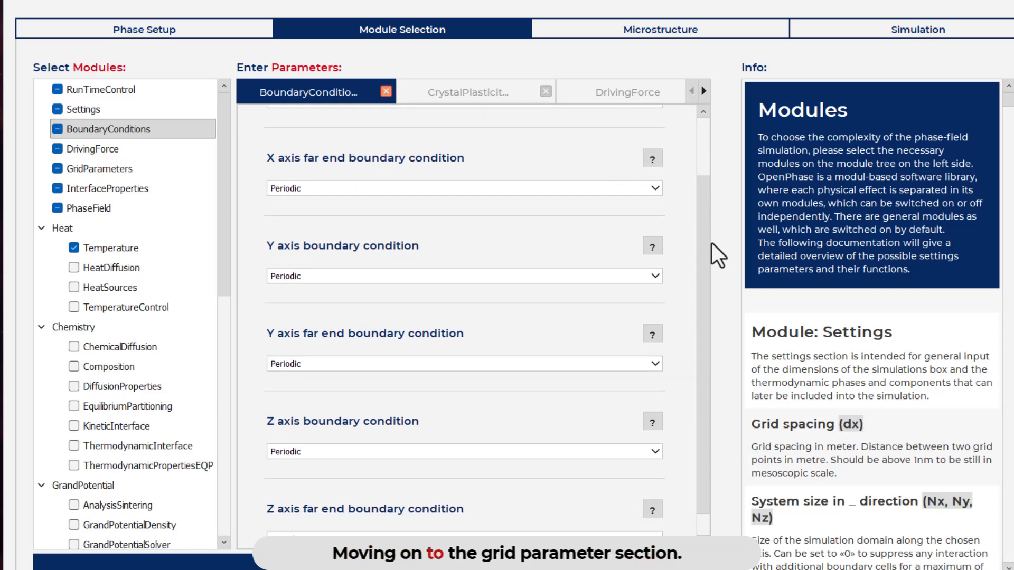
pyautogui.click(158, 169)
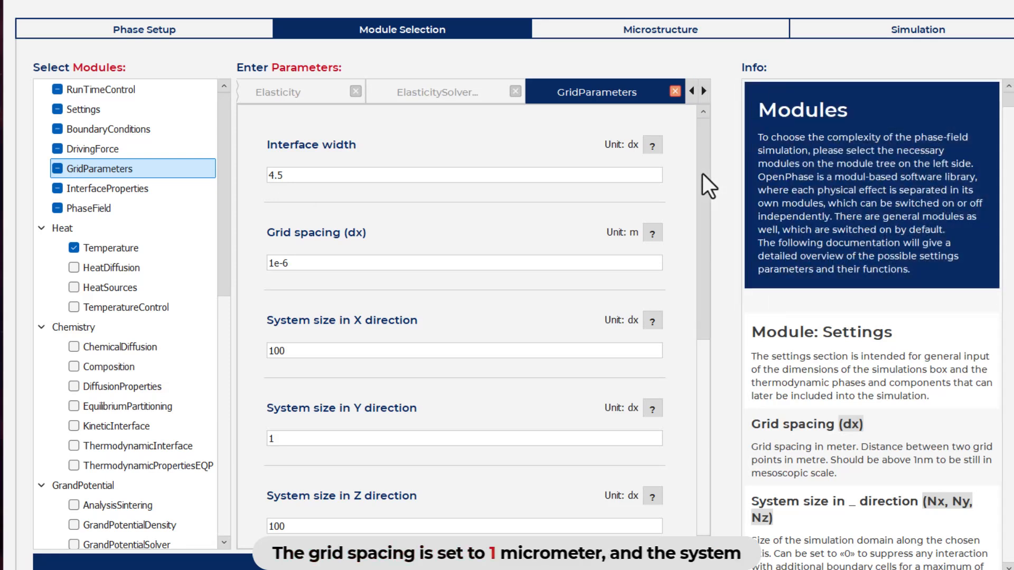
pyautogui.moveTo(702, 173); pyautogui.dragTo(708, 233)
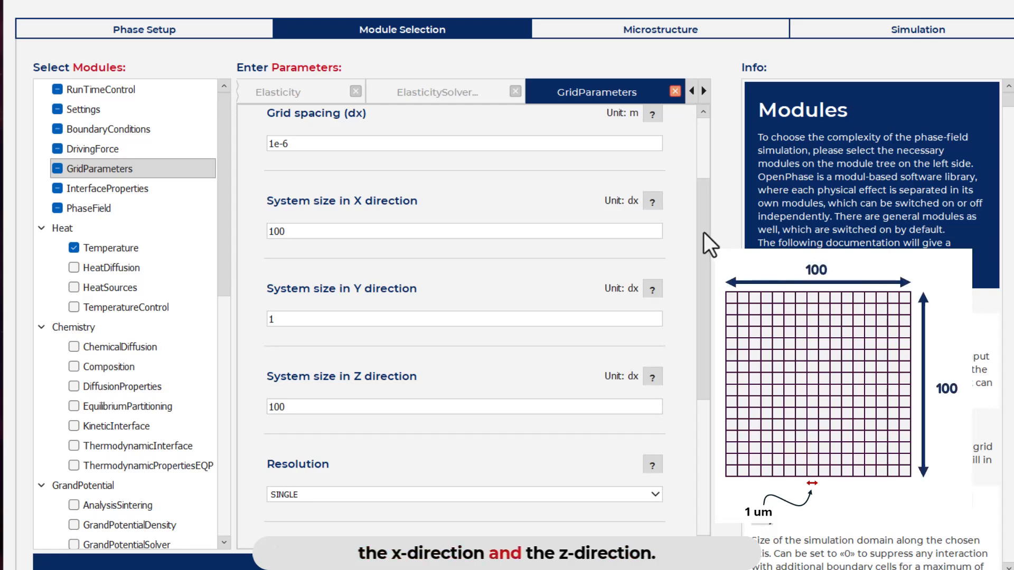
pyautogui.moveTo(705, 233); pyautogui.dragTo(696, 356)
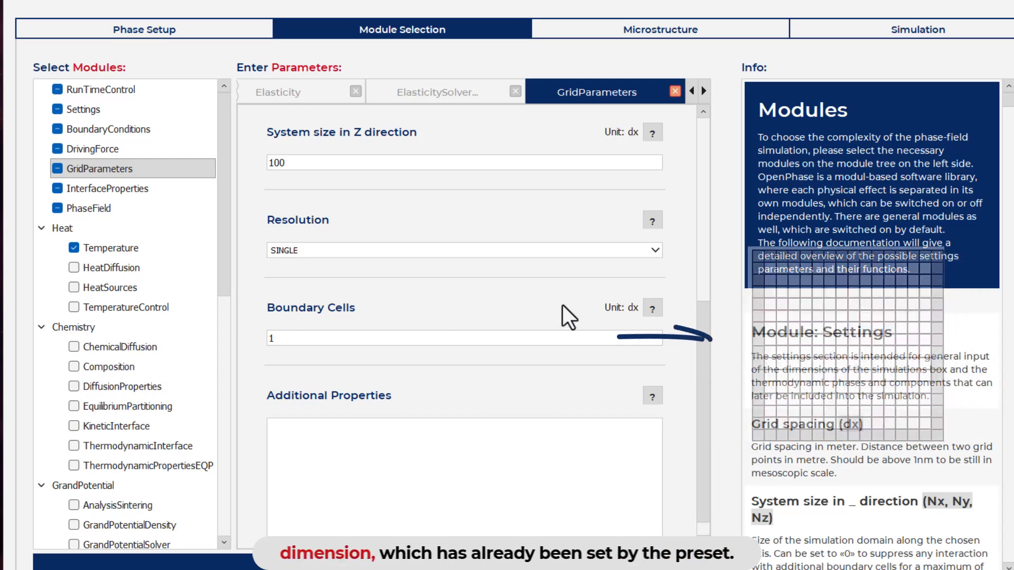
# Examine the interface energy and mobility in InterfaceProperties and the initial system temperature in the Temperature module
pyautogui.click(126, 197)
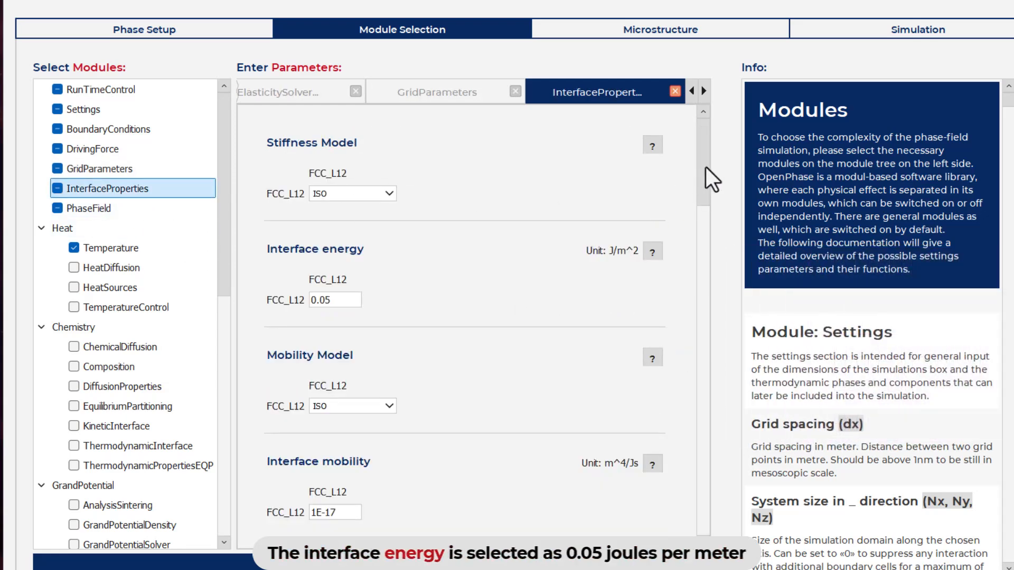
pyautogui.moveTo(705, 167); pyautogui.dragTo(707, 182)
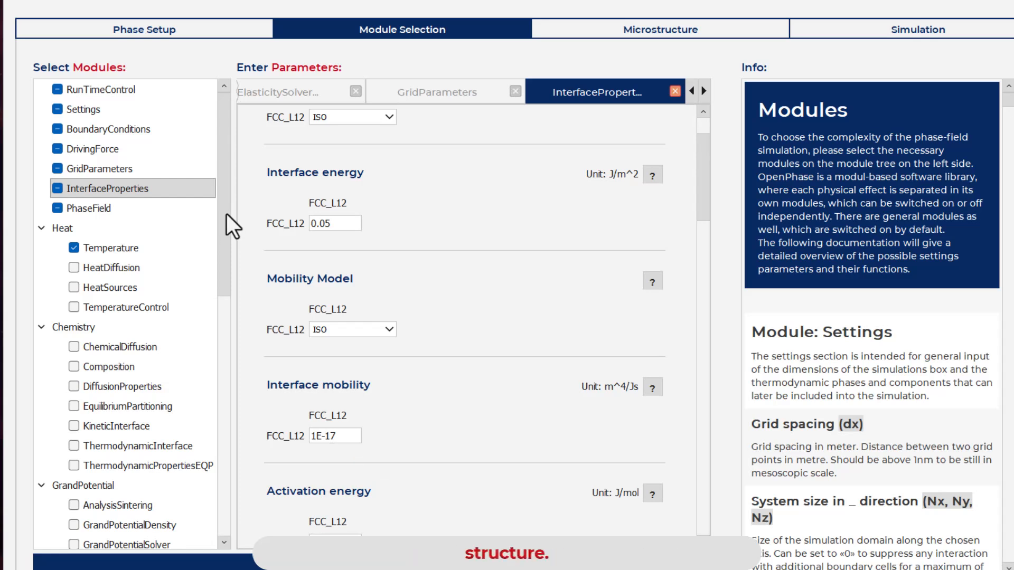
pyautogui.moveTo(226, 214); pyautogui.dragTo(227, 220)
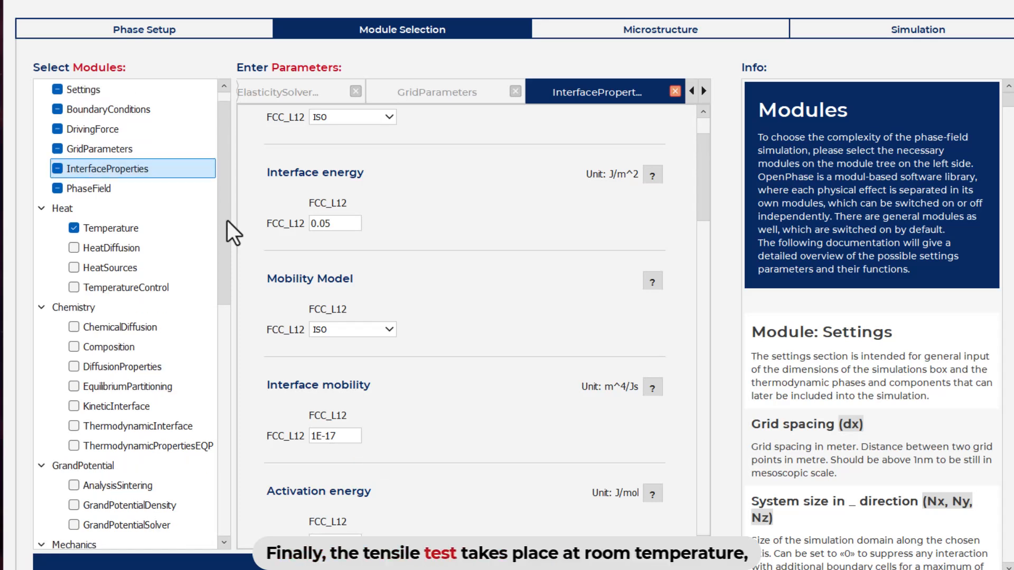
pyautogui.click(170, 227)
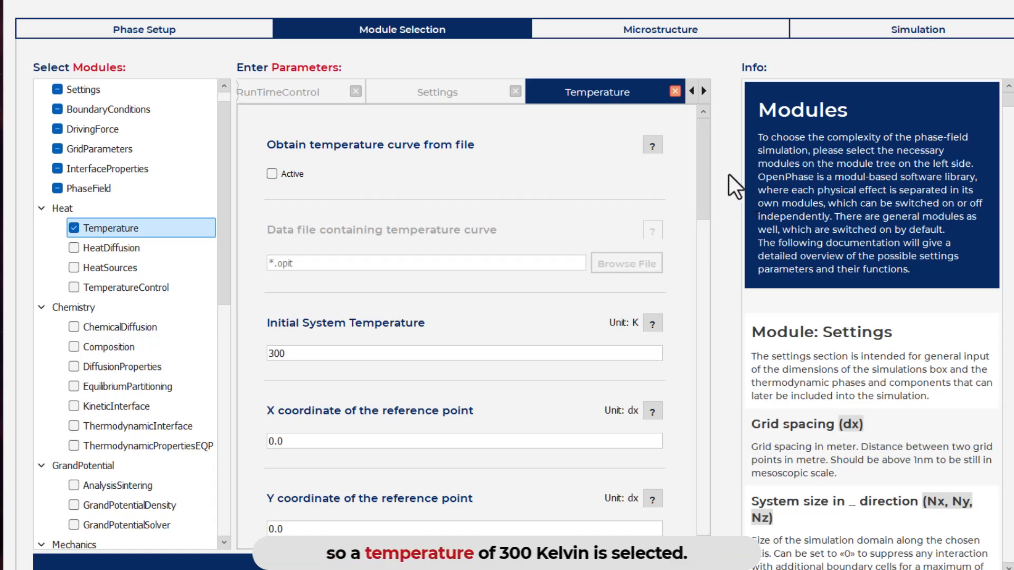
pyautogui.moveTo(703, 176); pyautogui.dragTo(704, 199)
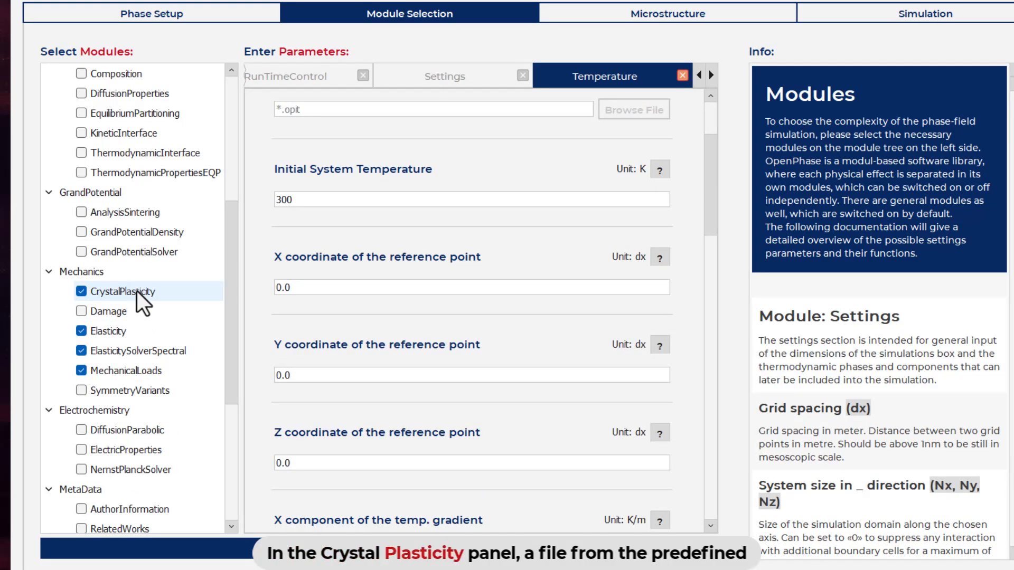
# Show the CrystalPlasticity parameters and browse to the Presets folder using the copied path of the crystal plasticity file
pyautogui.click(137, 290)
pyautogui.moveTo(710, 200); pyautogui.dragTo(709, 206)
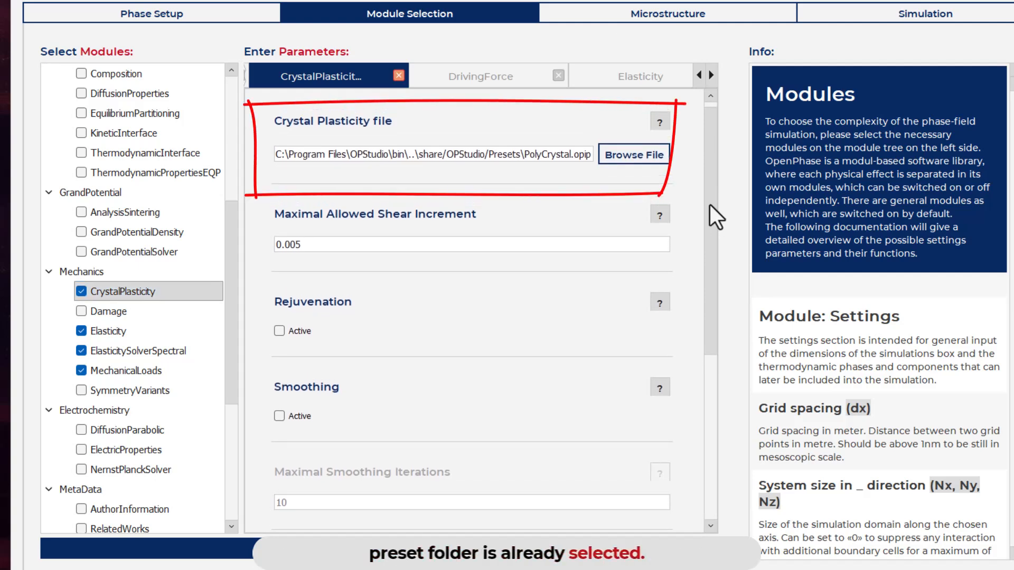
pyautogui.tripleClick(565, 154)
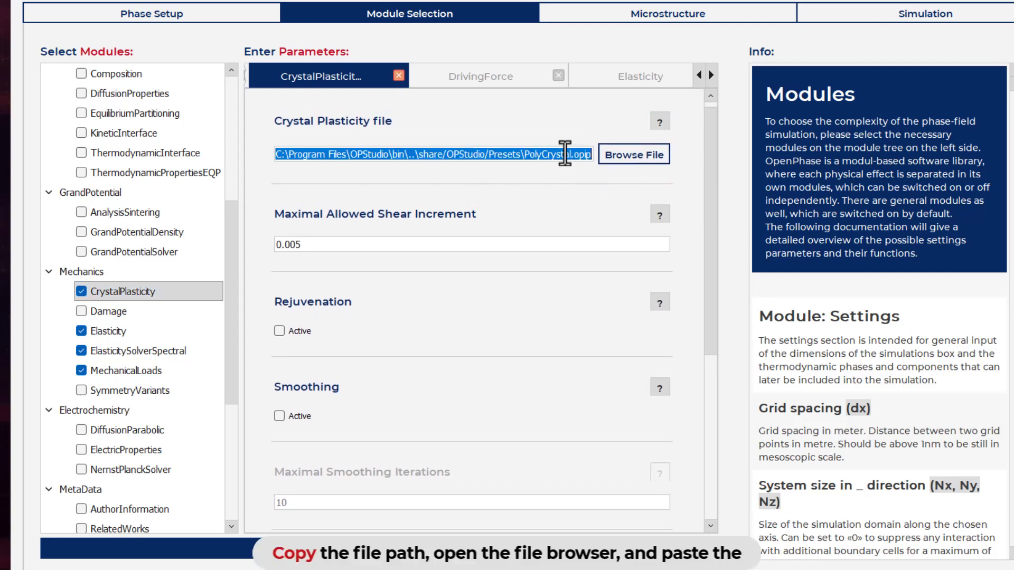
pyautogui.click(650, 153)
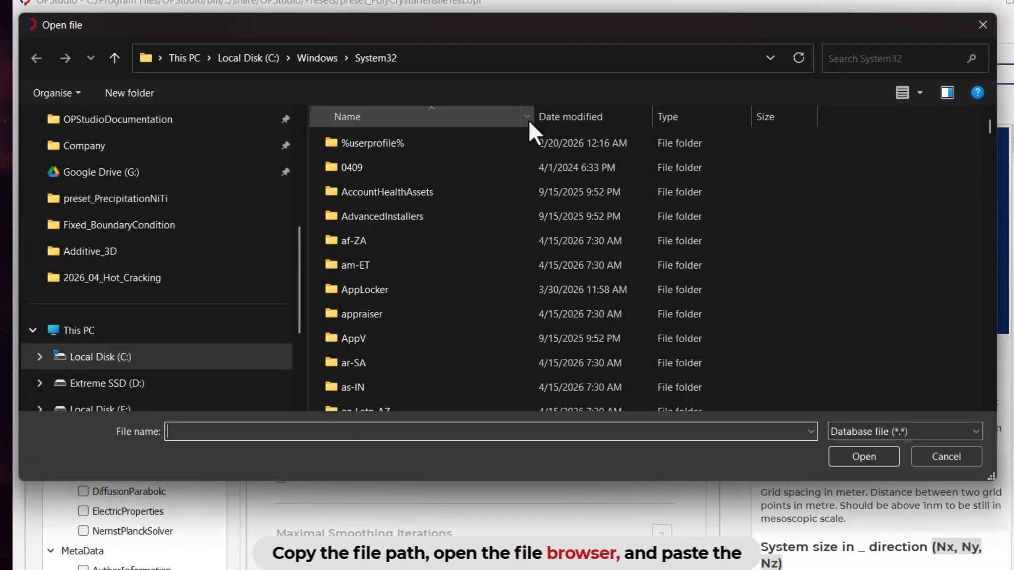
pyautogui.click(513, 64)
pyautogui.write('C:/Program Files/OPStudio/bin/../share/OPStudio/Presets/PolyCrystal.opid')
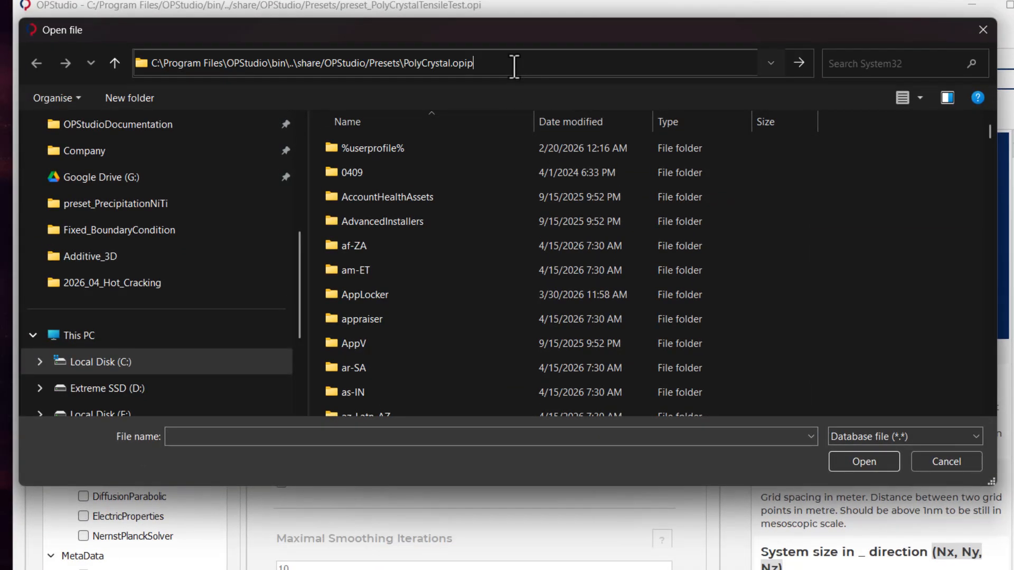
pyautogui.press('BackSpace')
pyautogui.press('BackSpace')
pyautogui.press('BackSpace')
pyautogui.press('BackSpace')
pyautogui.press('BackSpace')
pyautogui.press('BackSpace')
pyautogui.press('BackSpace')
pyautogui.press('BackSpace')
pyautogui.press('BackSpace')
pyautogui.press('BackSpace')
pyautogui.press('BackSpace')
pyautogui.press('BackSpace')
pyautogui.press('BackSpace')
pyautogui.press('BackSpace')
pyautogui.press('BackSpace')
pyautogui.press('BackSpace')
pyautogui.press('Return')
pyautogui.scroll(-9, 863, 199)
pyautogui.scroll(-5, 863, 196)
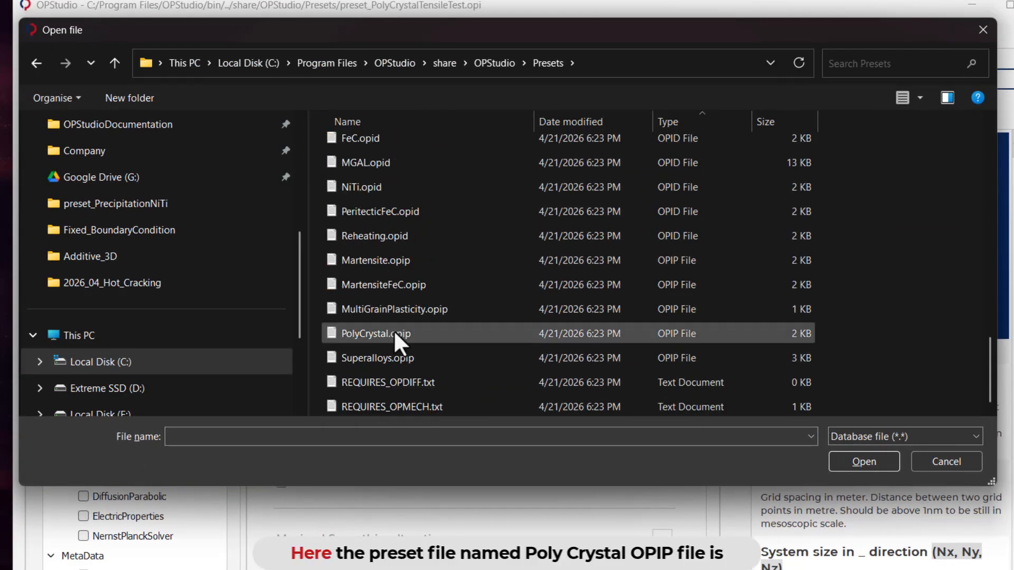
# Open PolyCrystal.opip to examine its slip and hardening parameters, minimise it and cancel the file selection
pyautogui.rightClick(394, 331)
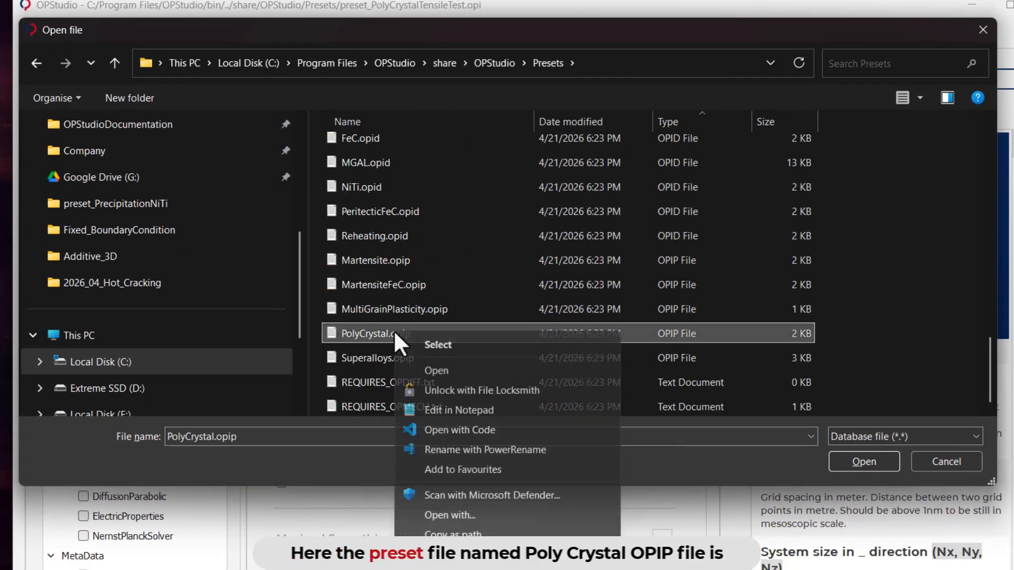
pyautogui.click(443, 369)
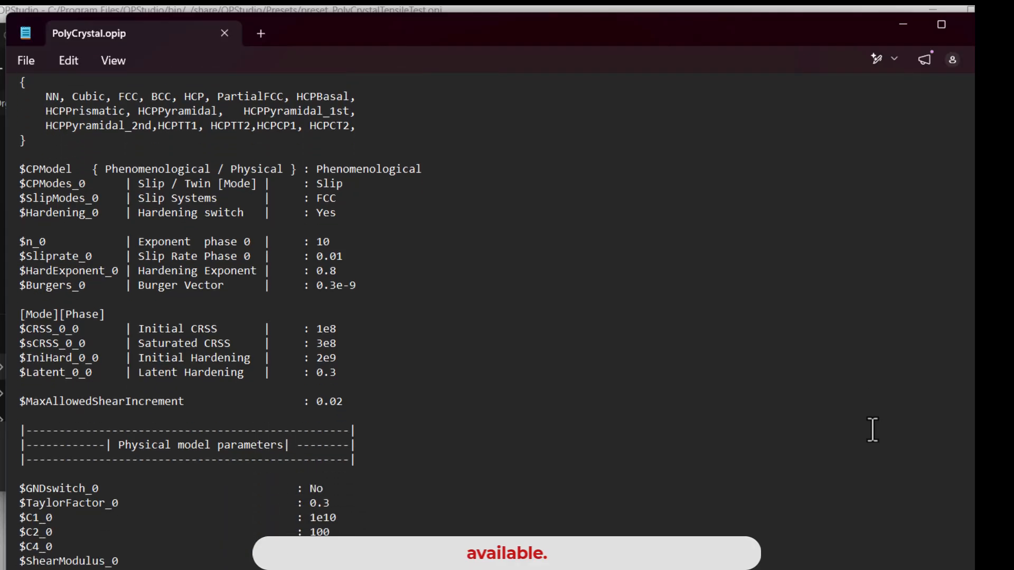
pyautogui.scroll(3, 872, 430)
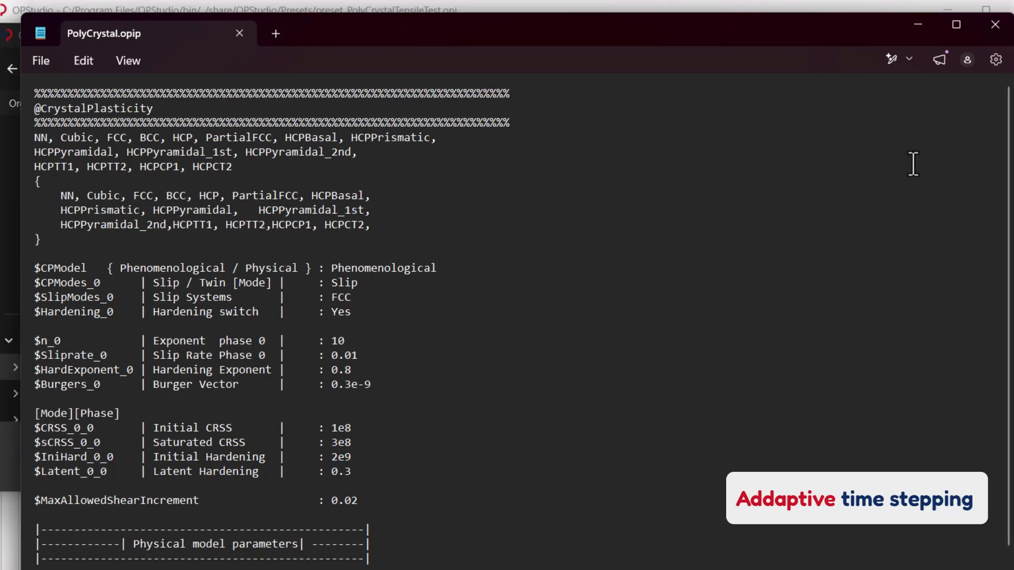
pyautogui.click(917, 26)
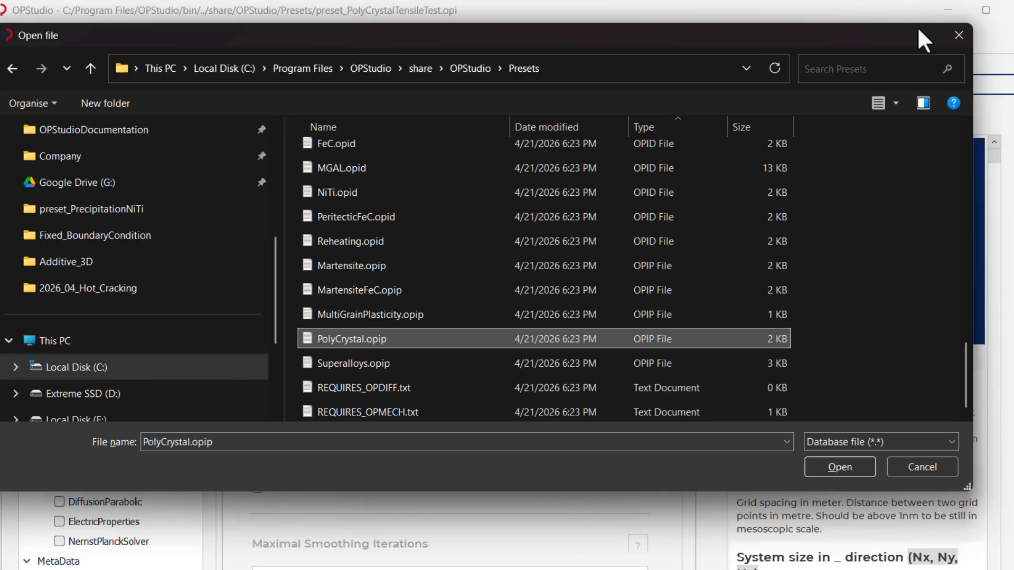
pyautogui.click(944, 462)
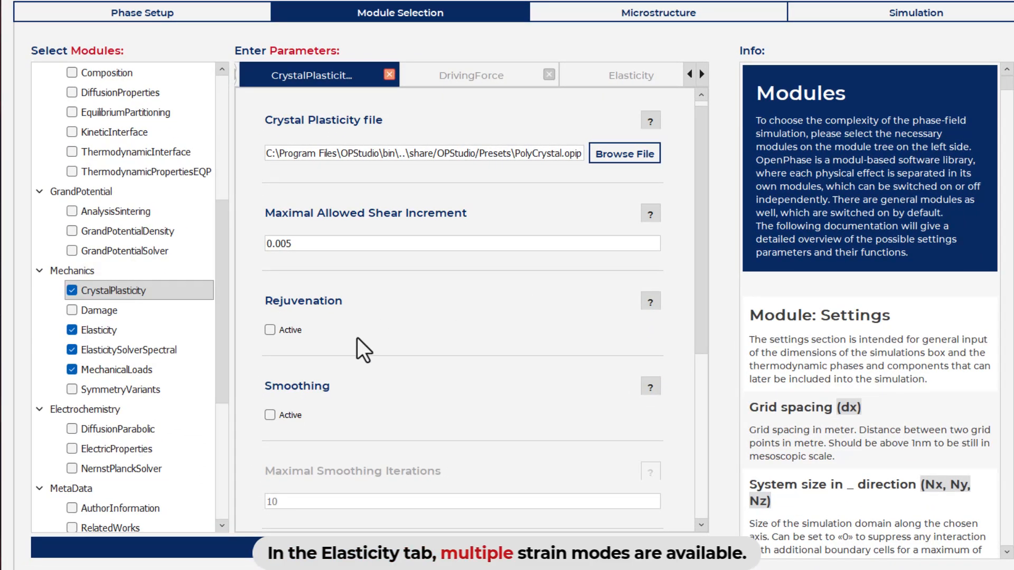
# Examine the available strain modes, the boundary condition values and the transformation stretches in the Elasticity module
pyautogui.click(136, 331)
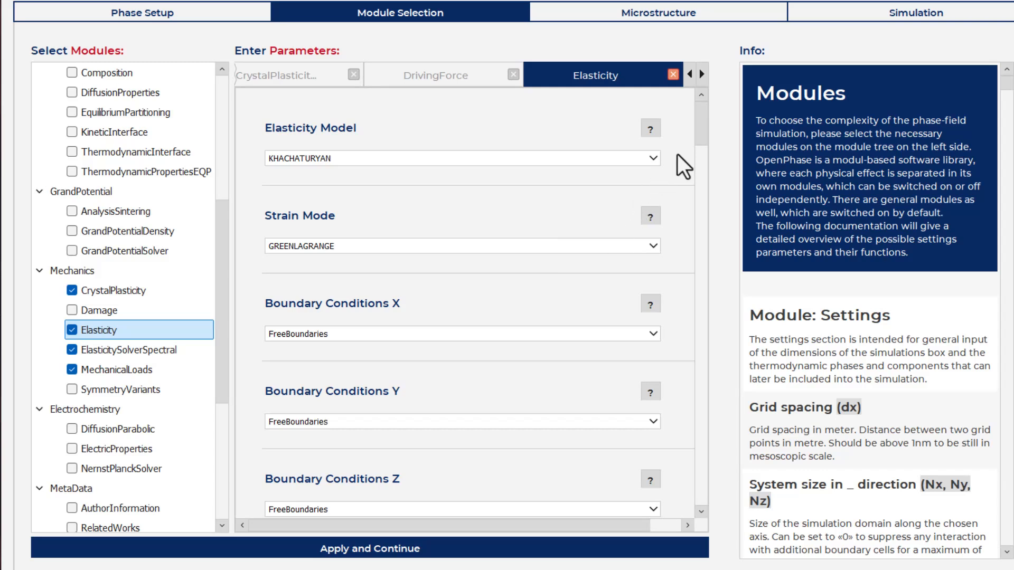
pyautogui.click(399, 247)
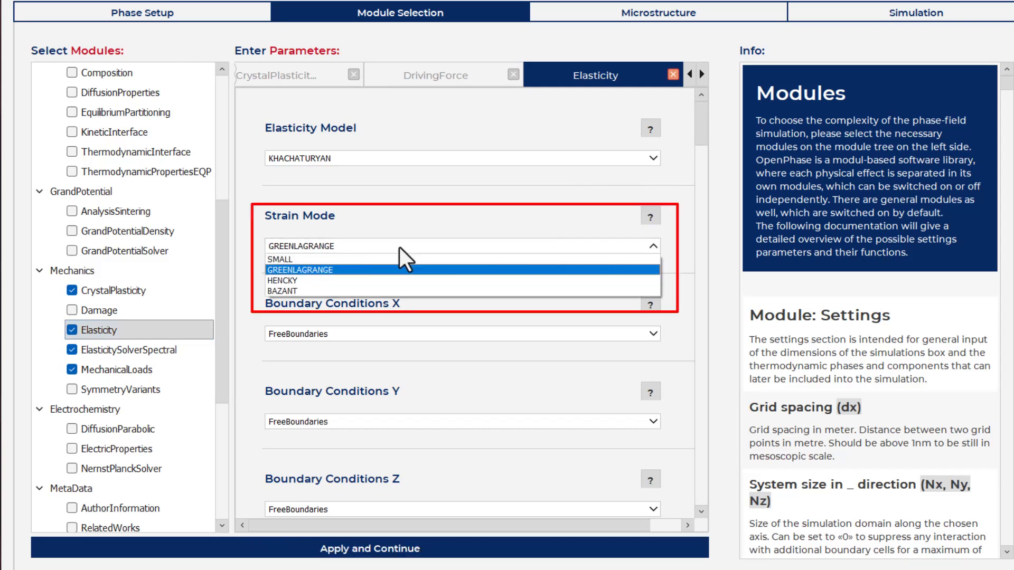
pyautogui.click(399, 247)
pyautogui.scroll(-5, 702, 169)
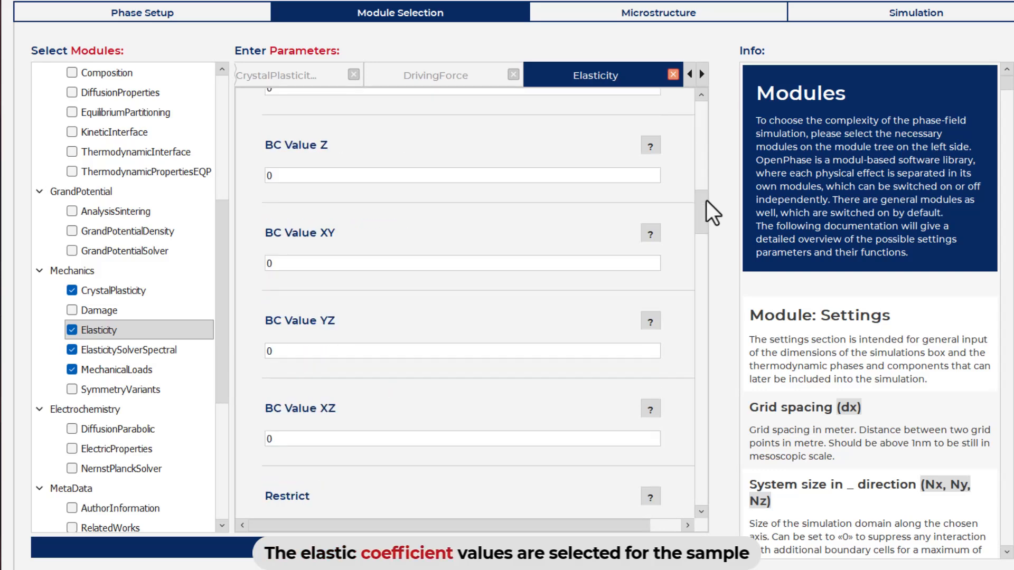
pyautogui.moveTo(707, 200); pyautogui.dragTo(702, 337)
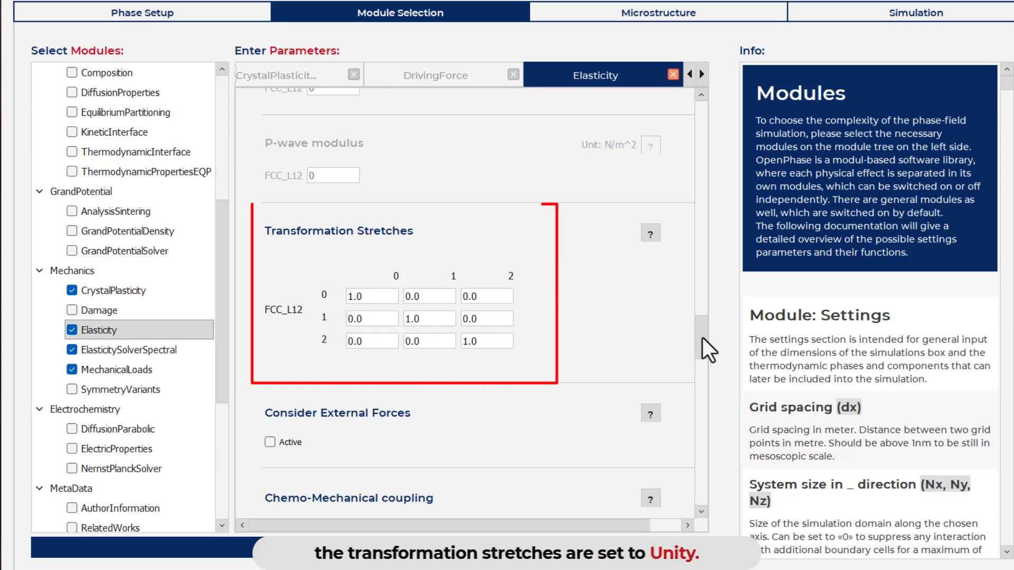
# Review the BCX strain rate load in MechanicalLoads and apply the module selection to continue to the microstructure setup
pyautogui.click(191, 376)
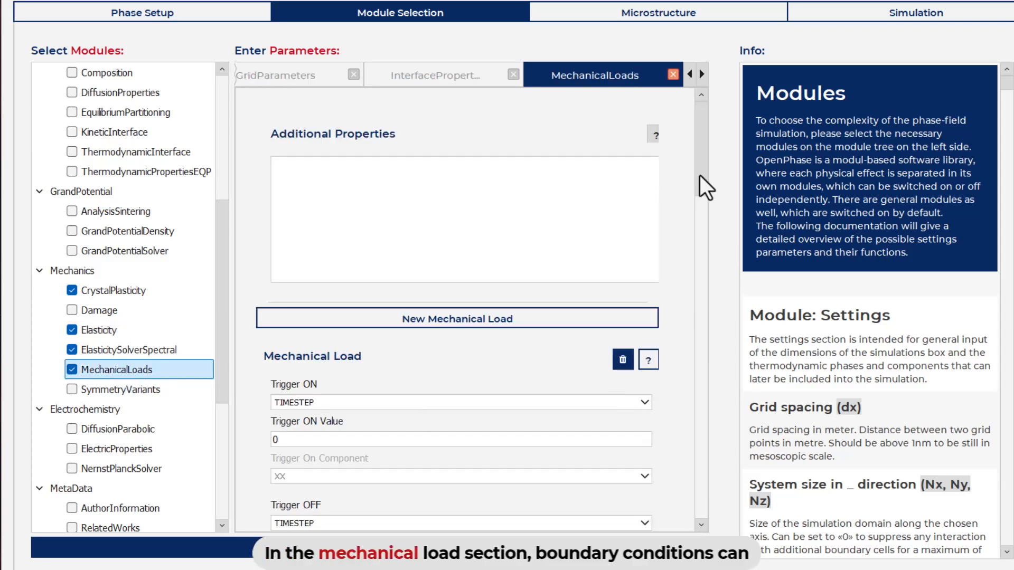
pyautogui.moveTo(699, 175); pyautogui.dragTo(705, 256)
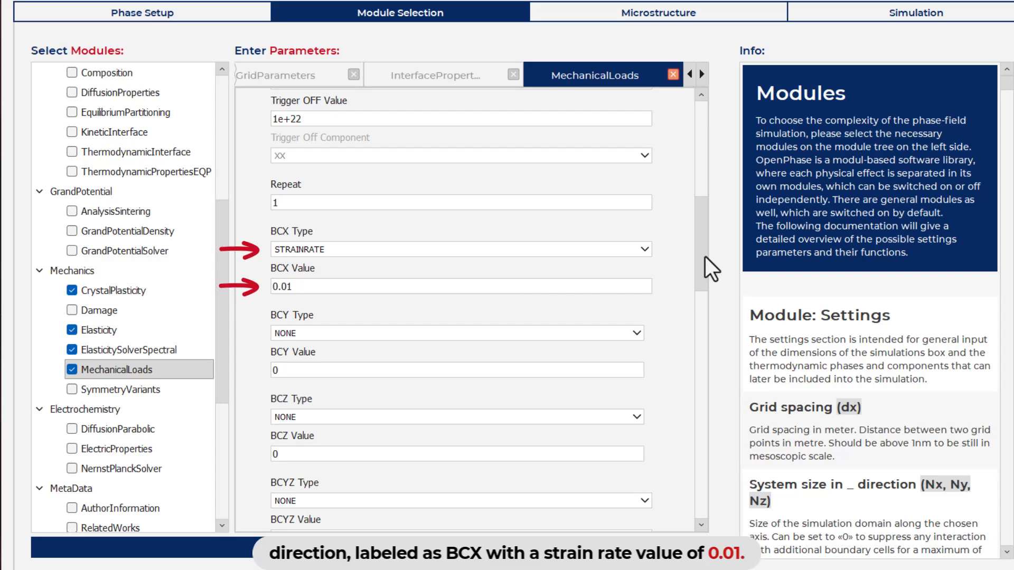
pyautogui.moveTo(222, 369); pyautogui.dragTo(217, 486)
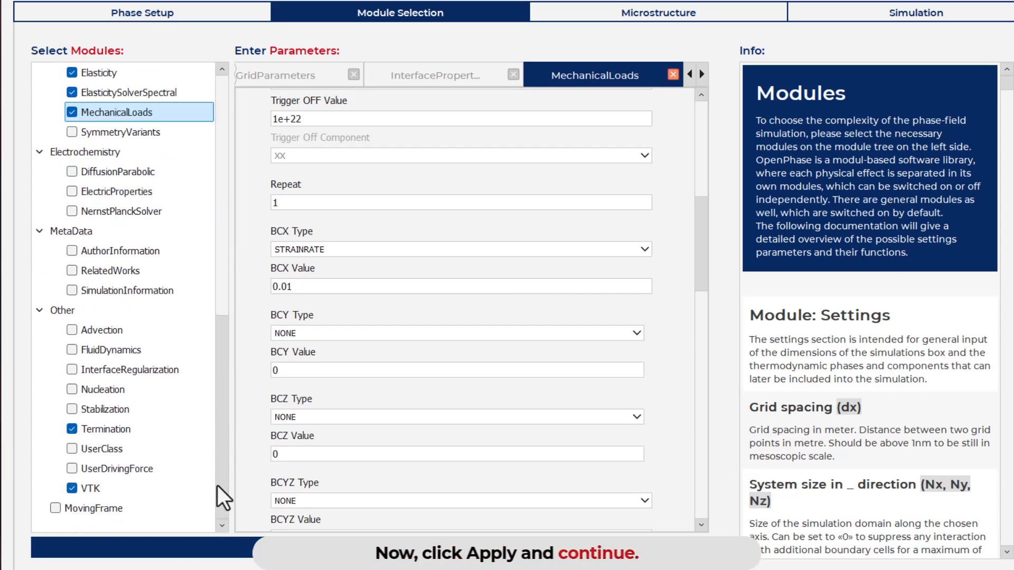
pyautogui.click(336, 549)
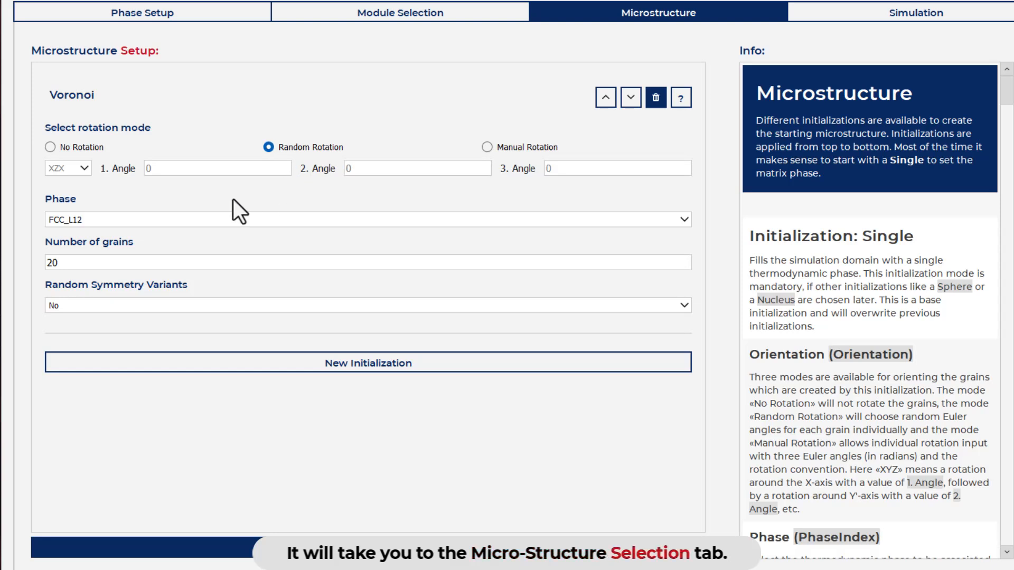
# Check the number of grains in the Voronoi initialization and apply the microstructure setup to continue to the simulation stage
pyautogui.moveTo(72, 263); pyautogui.dragTo(41, 262)
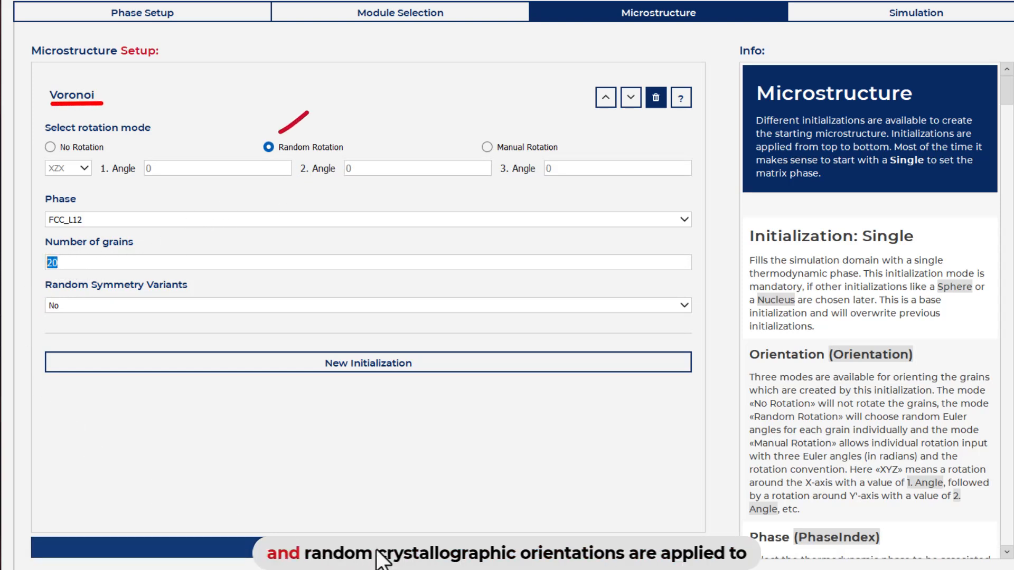
pyautogui.click(376, 550)
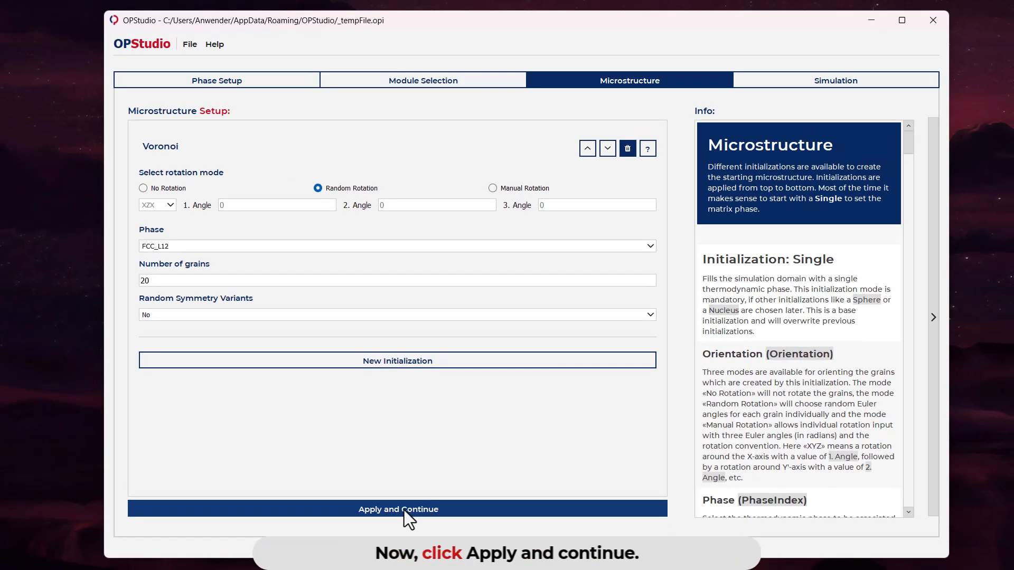
pyautogui.click(372, 547)
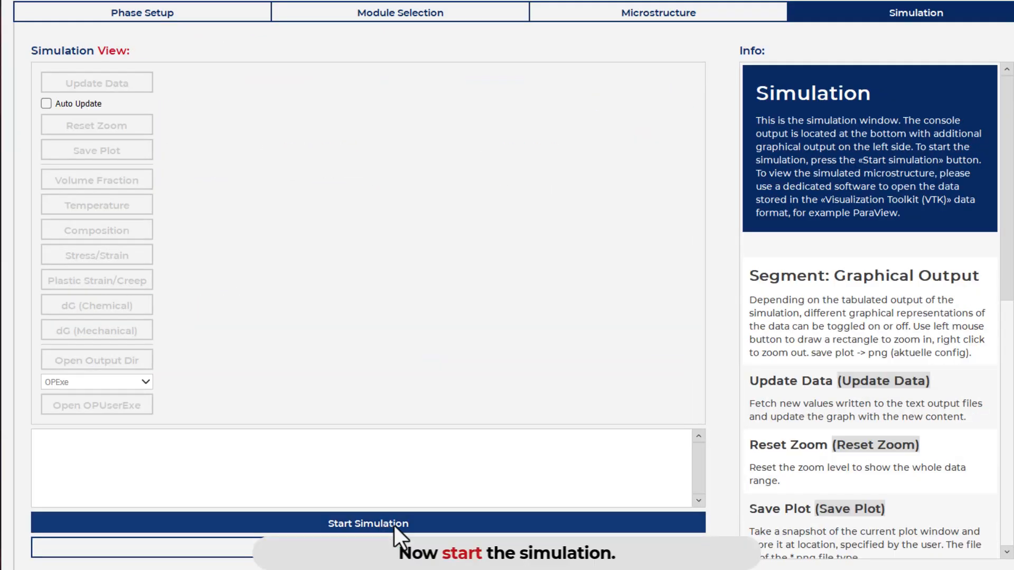
# Start the simulation, saving its input as PolyCrystalTensileTest.opi in a new folder named Polycrystal_stressStrain
pyautogui.click(394, 525)
pyautogui.click(135, 92)
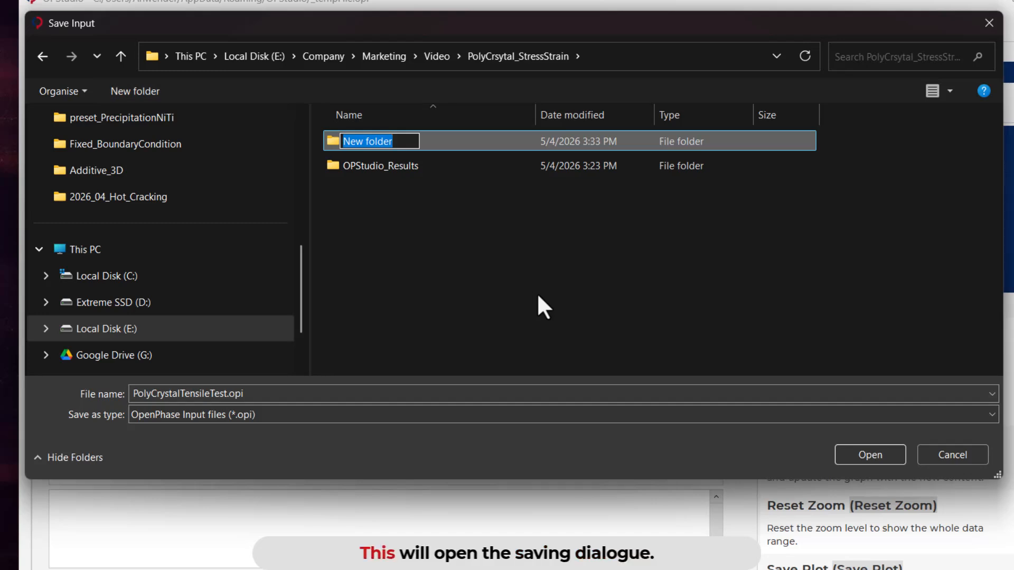
pyautogui.write('New_Res')
pyautogui.write('Polyc')
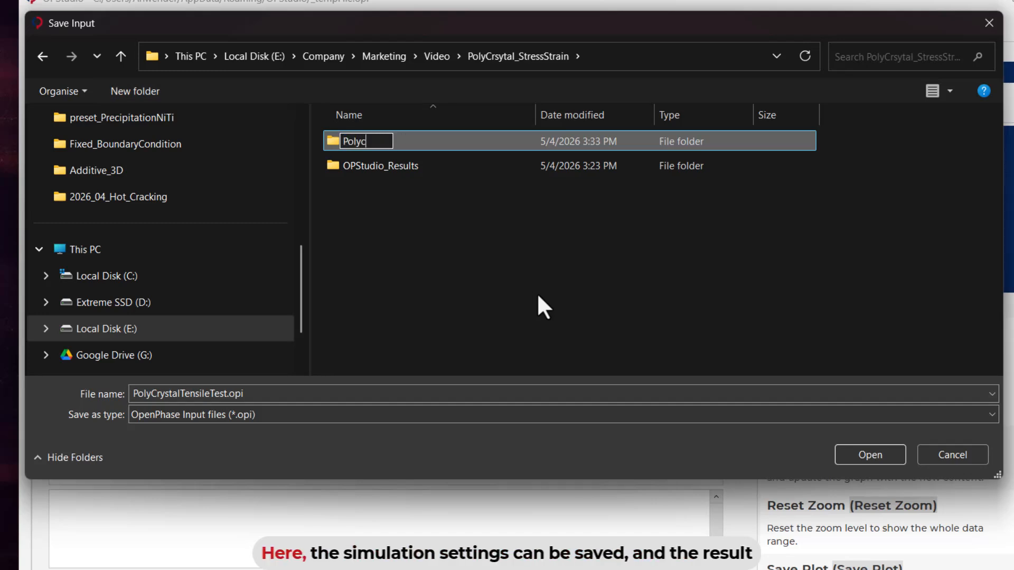
pyautogui.write('rystal')
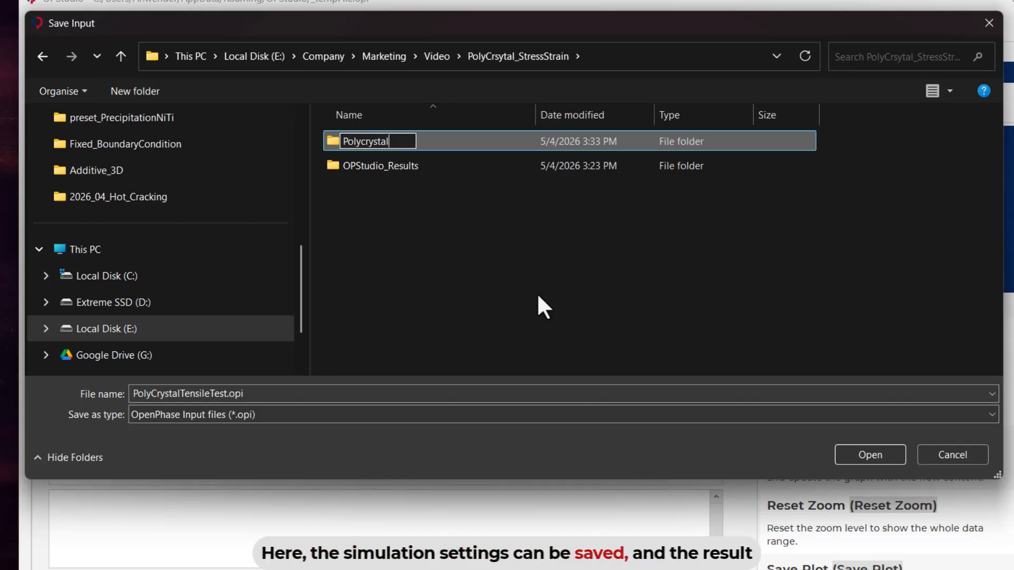
pyautogui.write('_stressStrain')
pyautogui.press('Return')
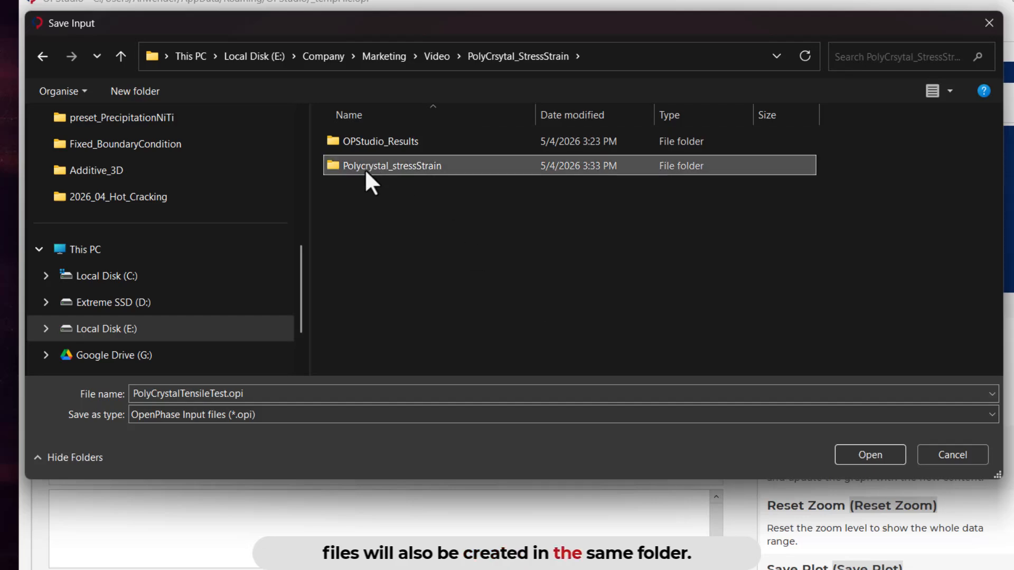
pyautogui.doubleClick(366, 166)
pyautogui.press('Return')
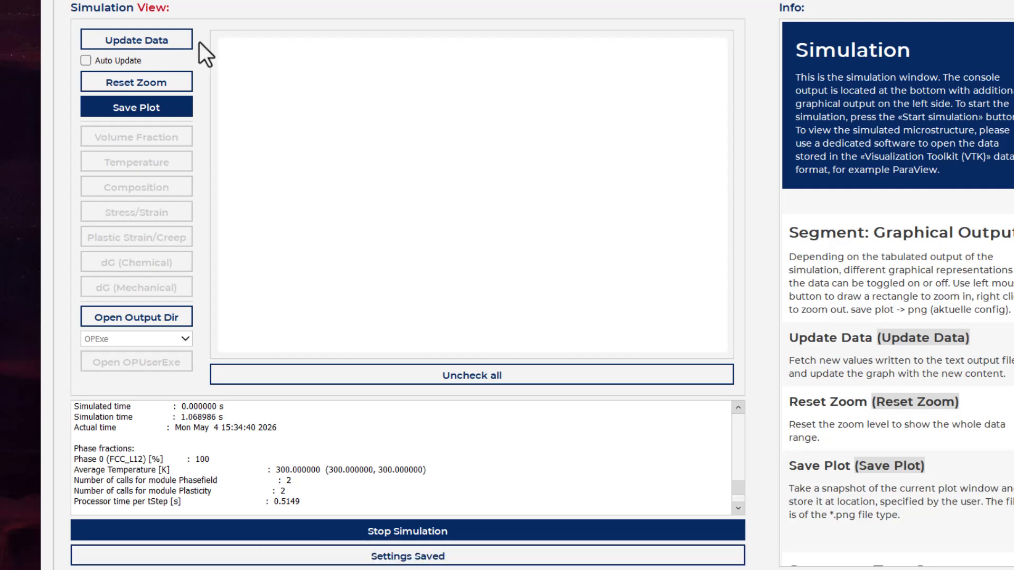
# Update the simulation data and plot the Stress/Strain graph
pyautogui.click(151, 40)
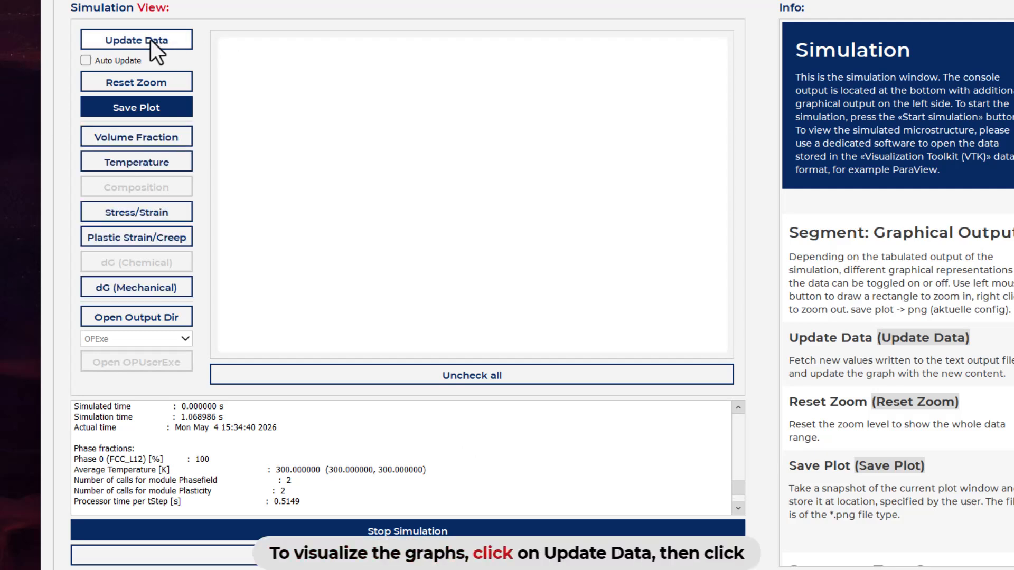
pyautogui.click(138, 211)
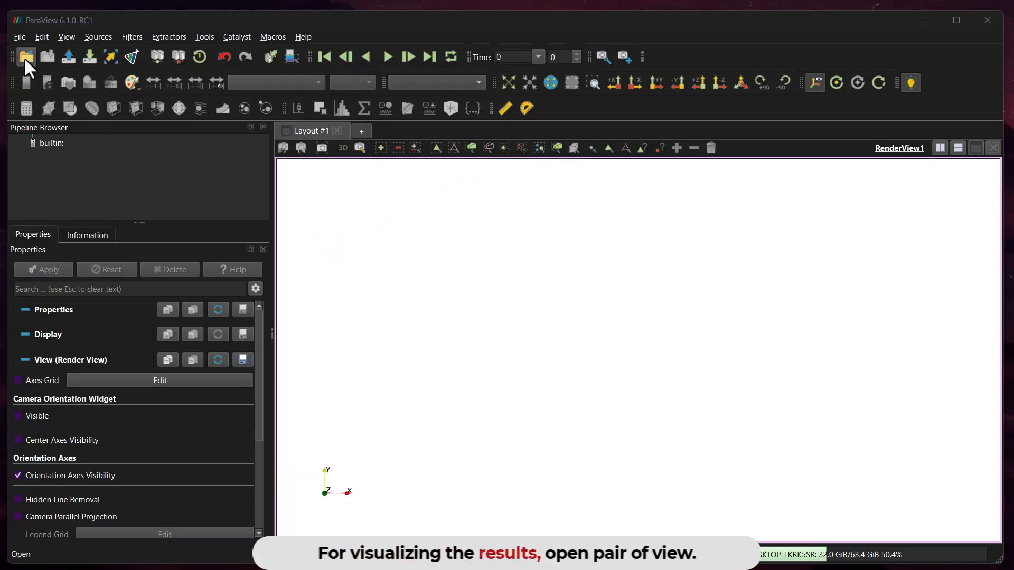
# Switch to ParaView and load the PhaseField_..vts group from the VTK folder inside PolyCrystal_StressStrain_Results
pyautogui.click(24, 57)
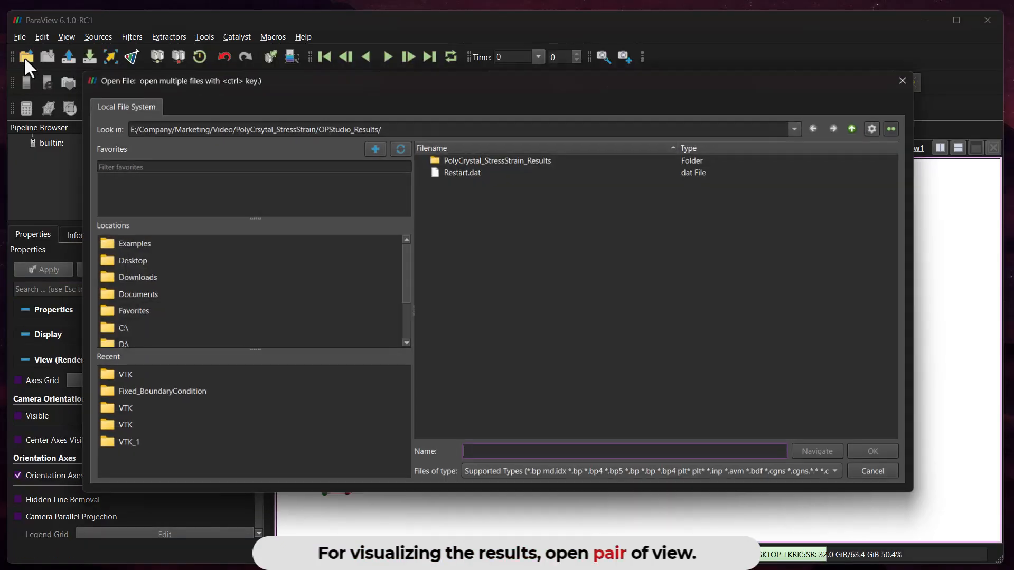
pyautogui.click(461, 158)
pyautogui.doubleClick(462, 159)
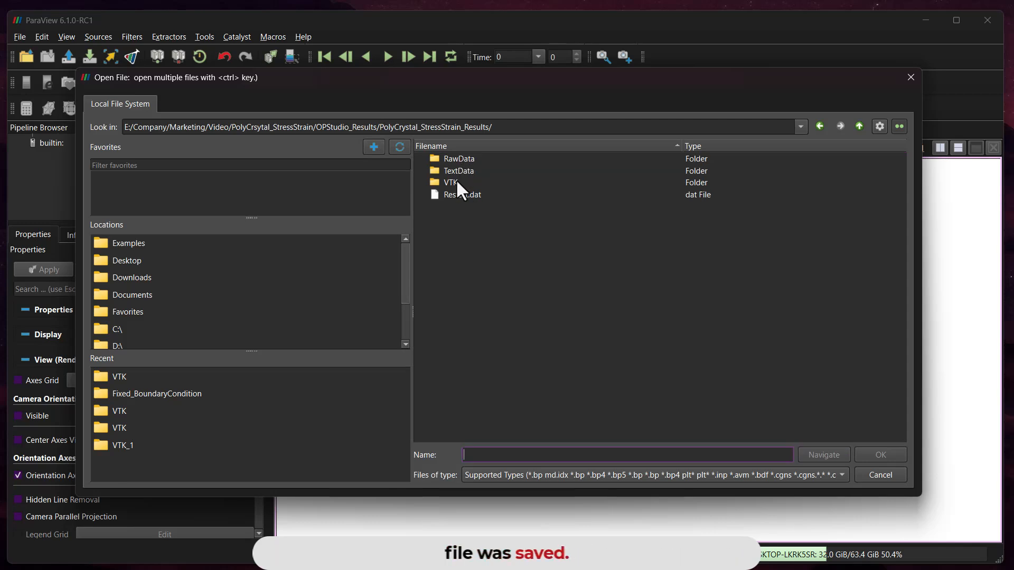
pyautogui.doubleClick(455, 179)
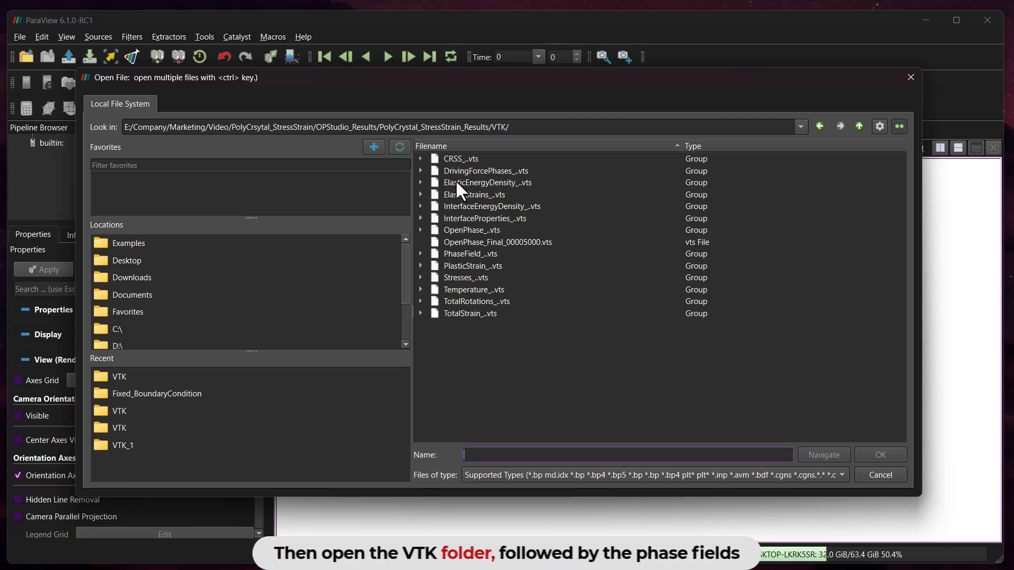
pyautogui.doubleClick(464, 253)
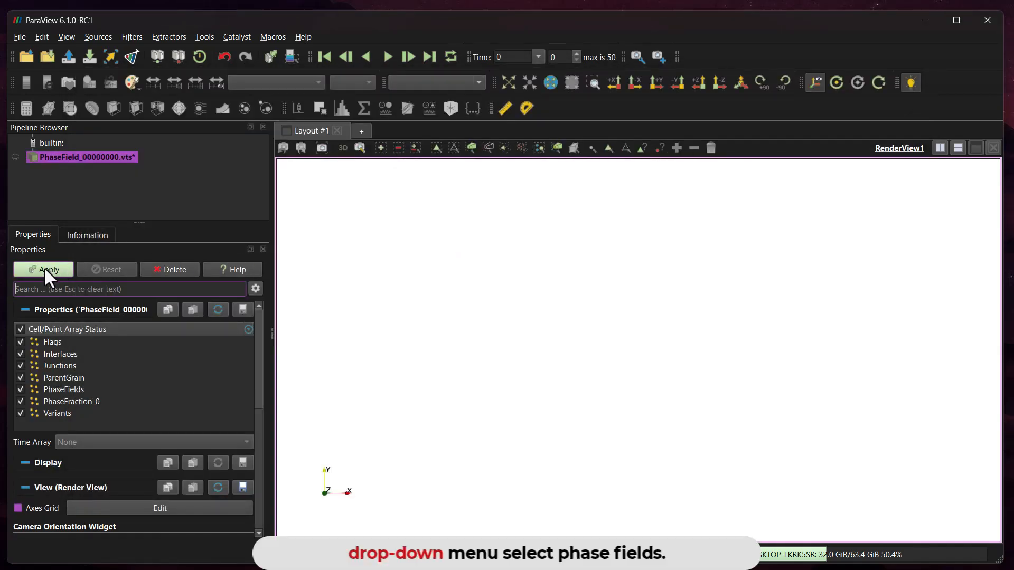
pyautogui.click(44, 267)
# Color the microstructure by PhaseFields and place the color legend right beside the sample
pyautogui.click(252, 83)
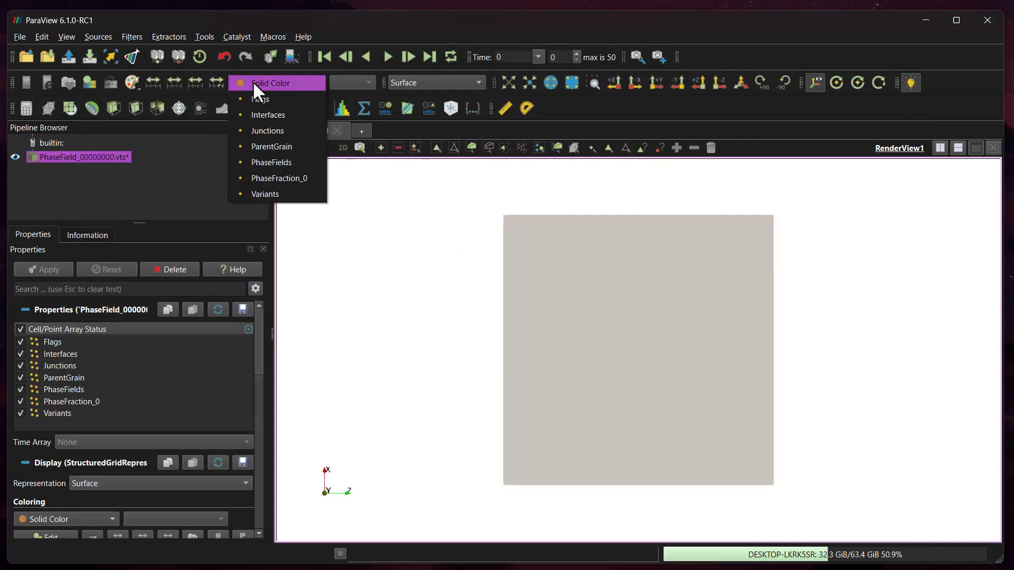
pyautogui.click(274, 162)
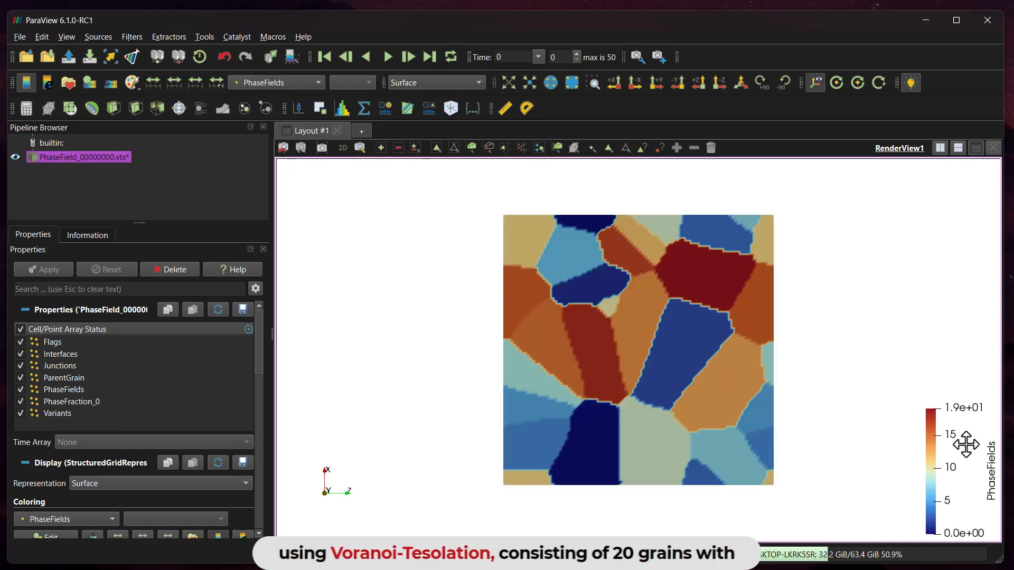
pyautogui.moveTo(962, 441); pyautogui.dragTo(824, 359)
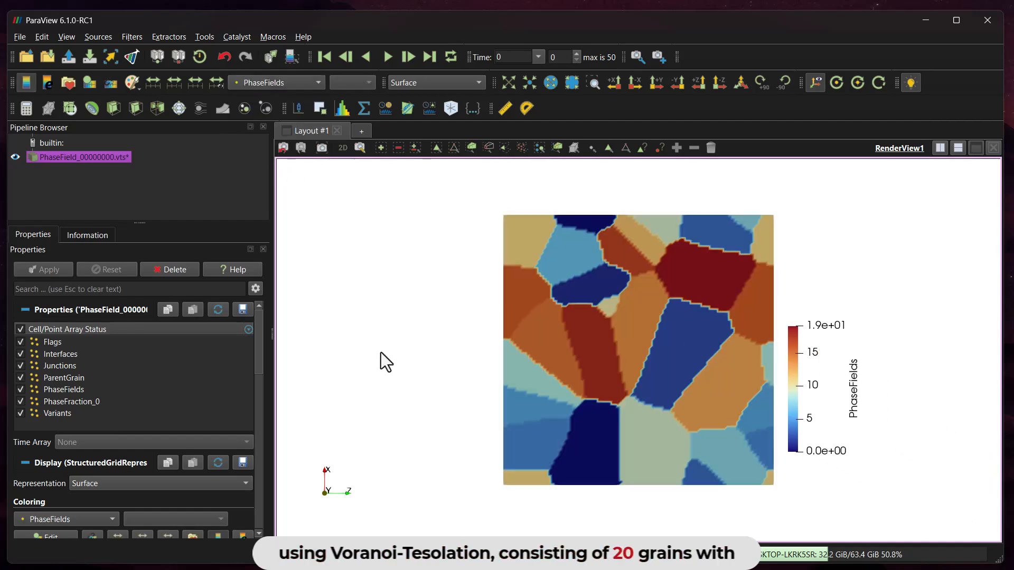
# Load the Stresses_..vts group from the same VTK results folder
pyautogui.click(26, 57)
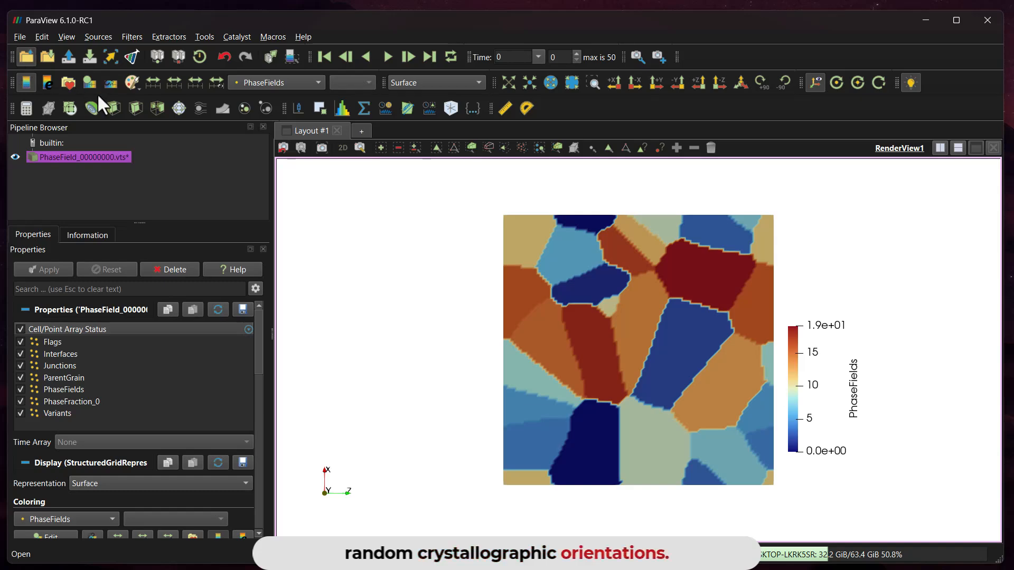
pyautogui.doubleClick(462, 277)
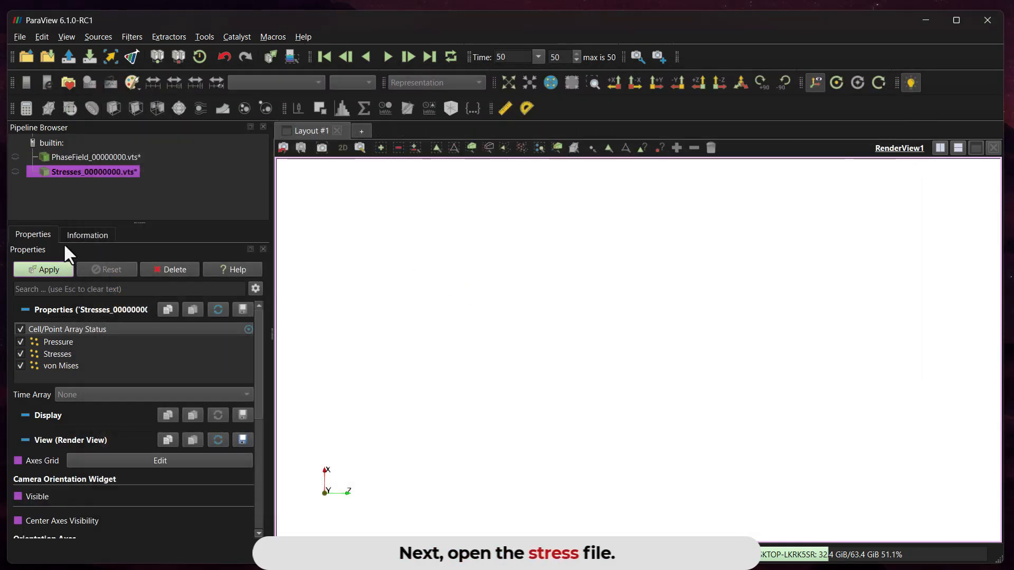
pyautogui.click(61, 271)
# Color the sample by the XX component of Stresses and play the stress evolution
pyautogui.click(273, 83)
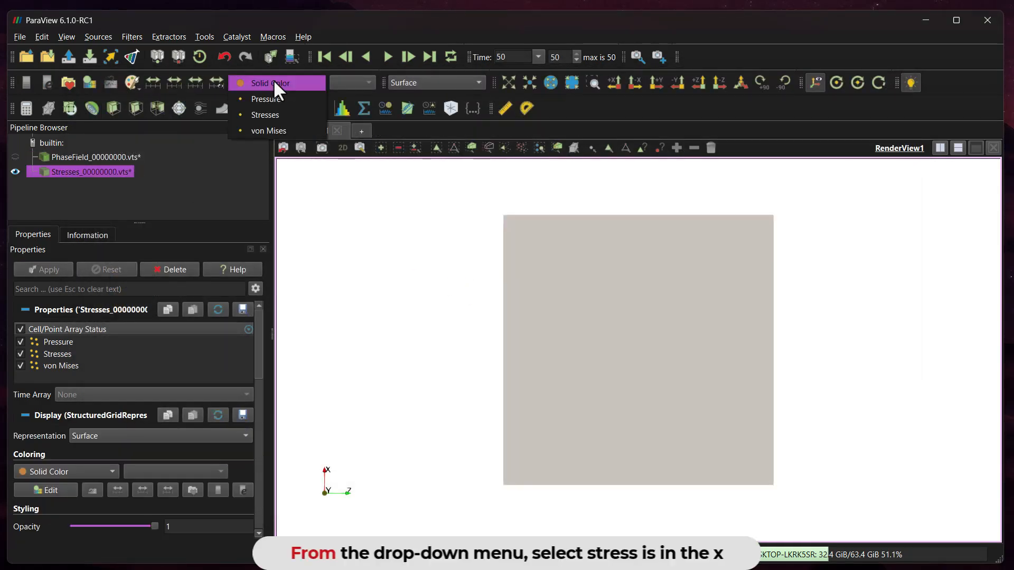
pyautogui.click(274, 111)
pyautogui.click(388, 56)
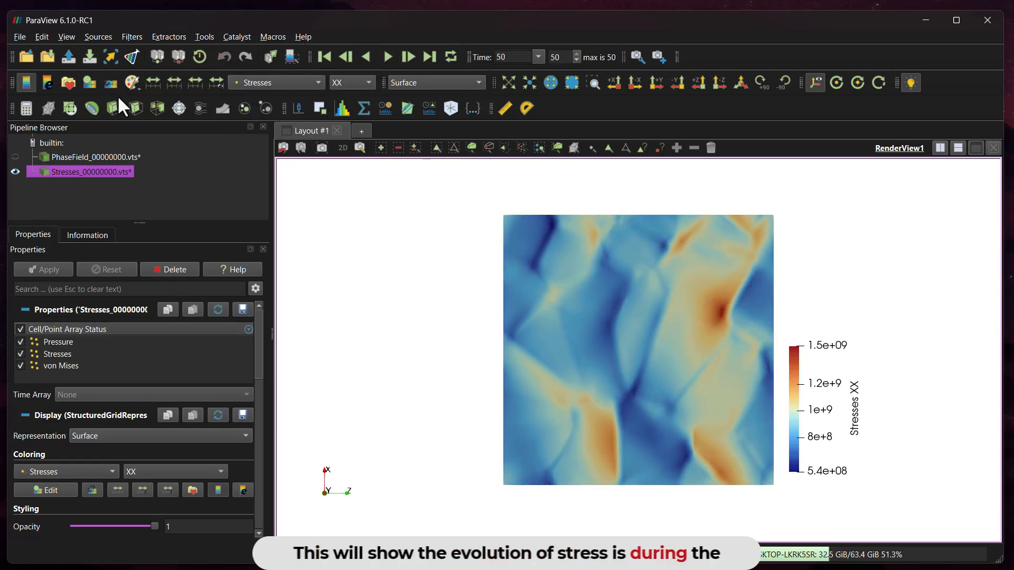
# Load the PlasticStrain_..vts group from the VTK folder and hide the Stresses dataset
pyautogui.click(24, 57)
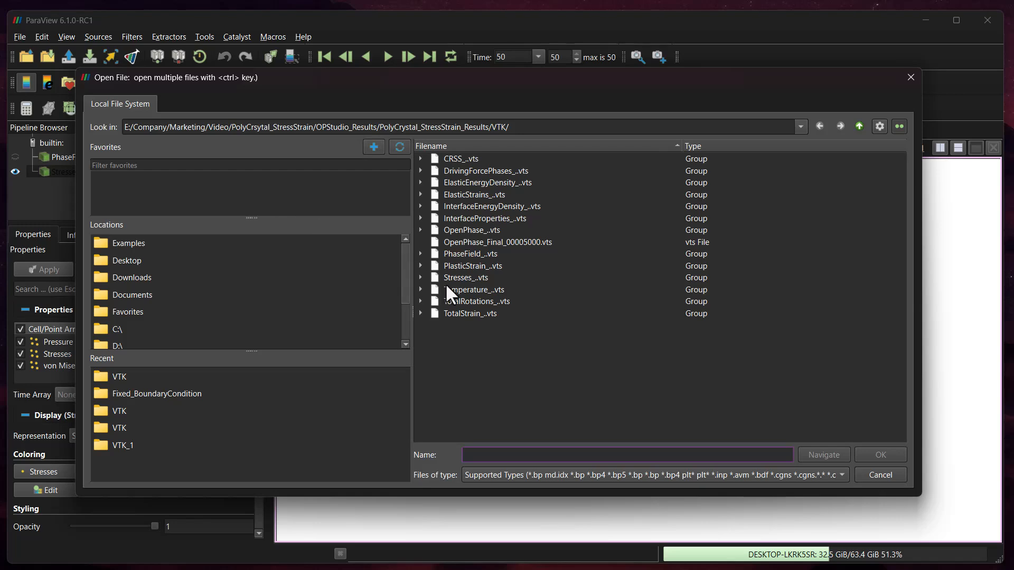
pyautogui.doubleClick(458, 264)
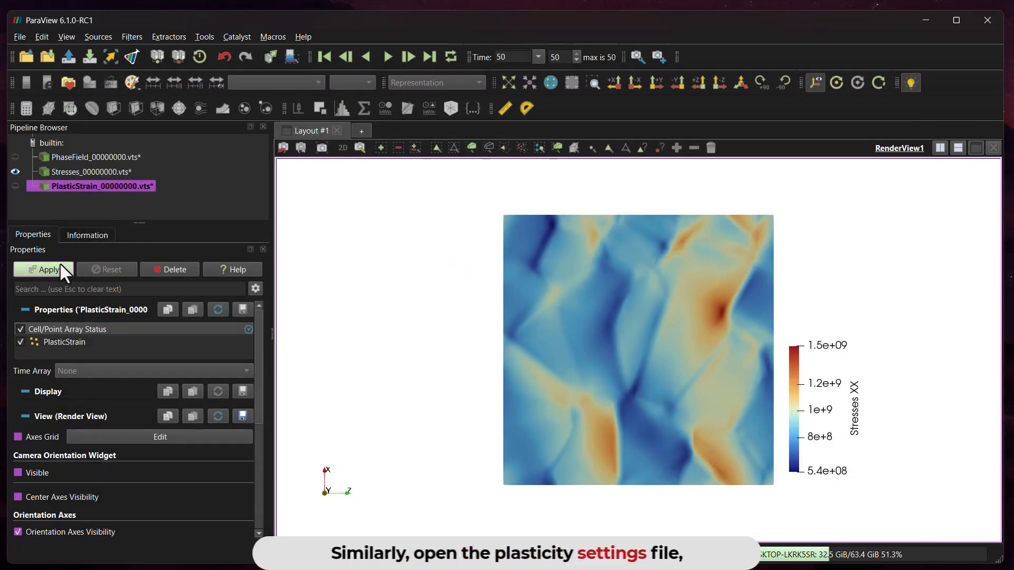
pyautogui.click(58, 269)
pyautogui.click(14, 172)
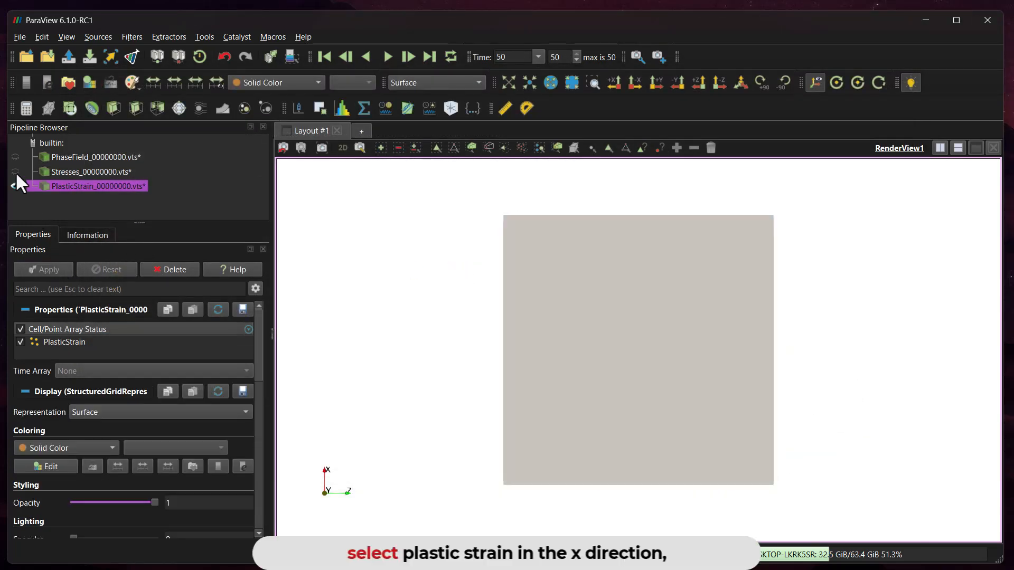
# Color the sample by the XX component of PlasticStrain
pyautogui.click(284, 83)
pyautogui.click(287, 97)
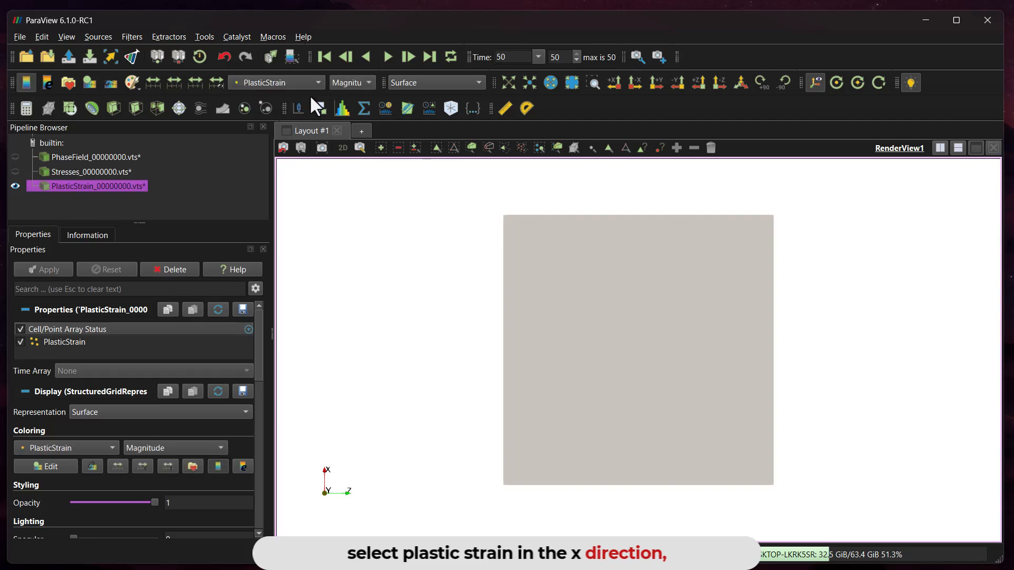
pyautogui.click(345, 81)
pyautogui.click(348, 112)
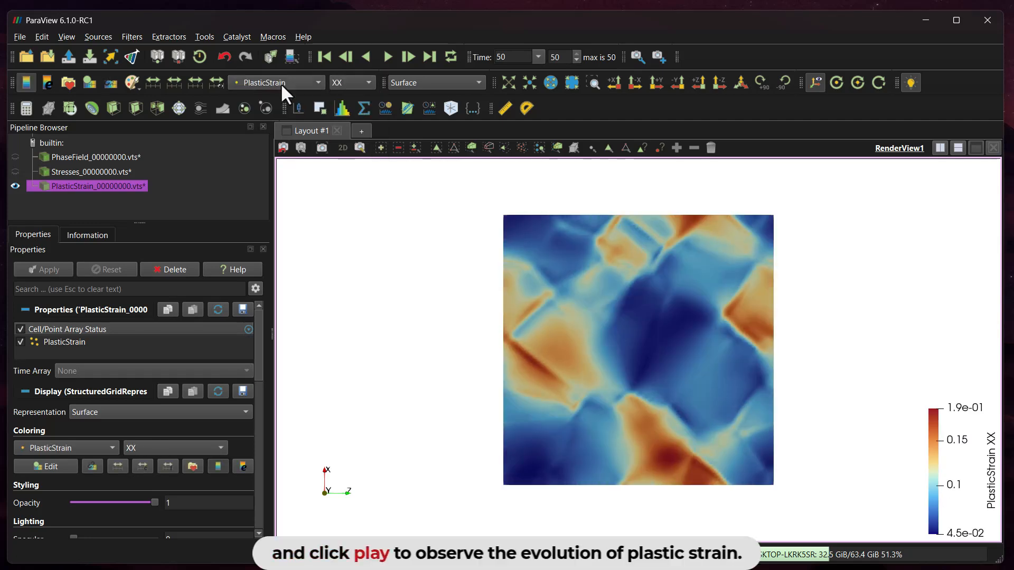
# Place the PlasticStrain XX legend beside the sample and play the plastic strain evolution from the first frame
pyautogui.moveTo(941, 435); pyautogui.dragTo(817, 371)
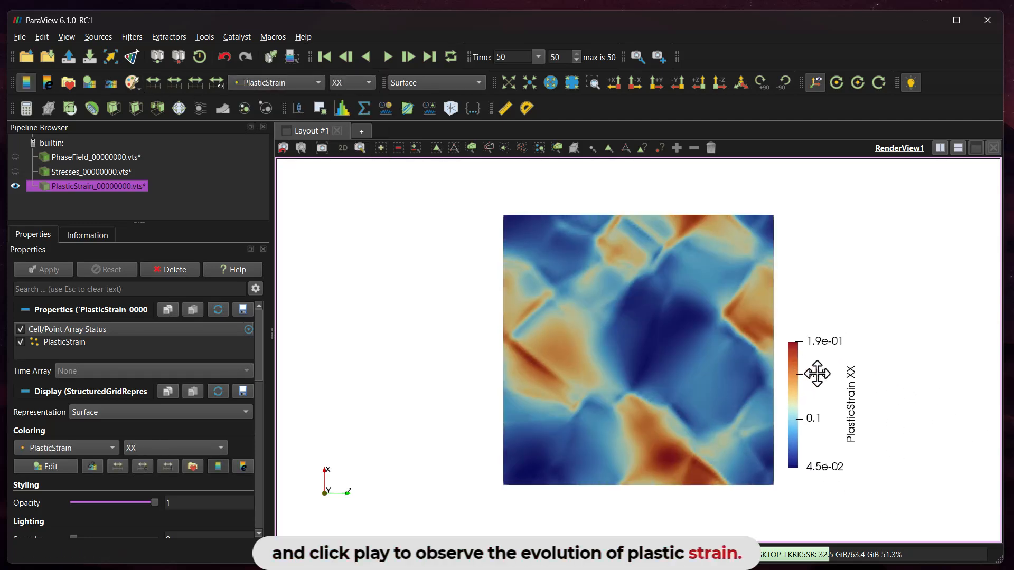
pyautogui.click(326, 56)
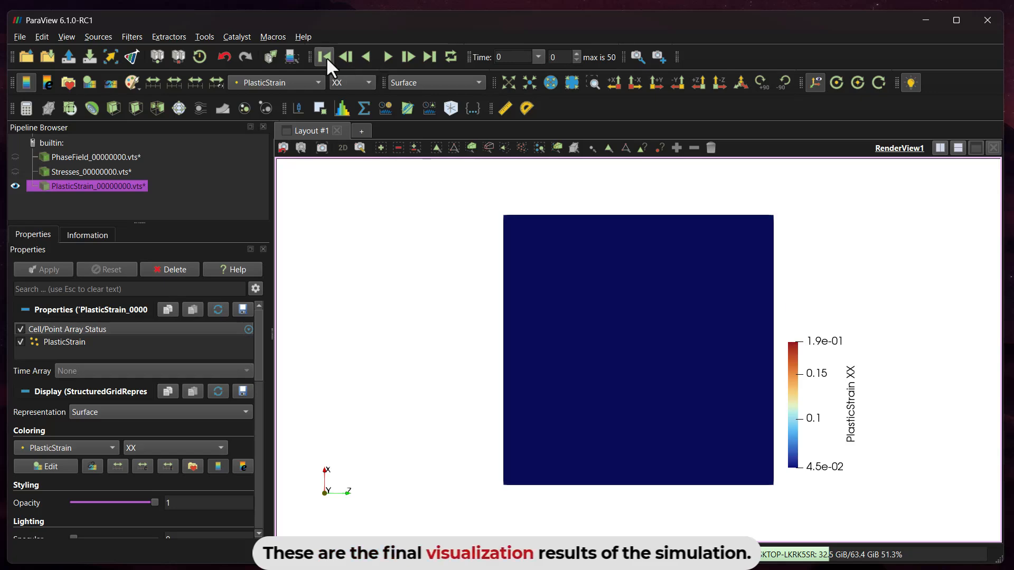
pyautogui.click(388, 57)
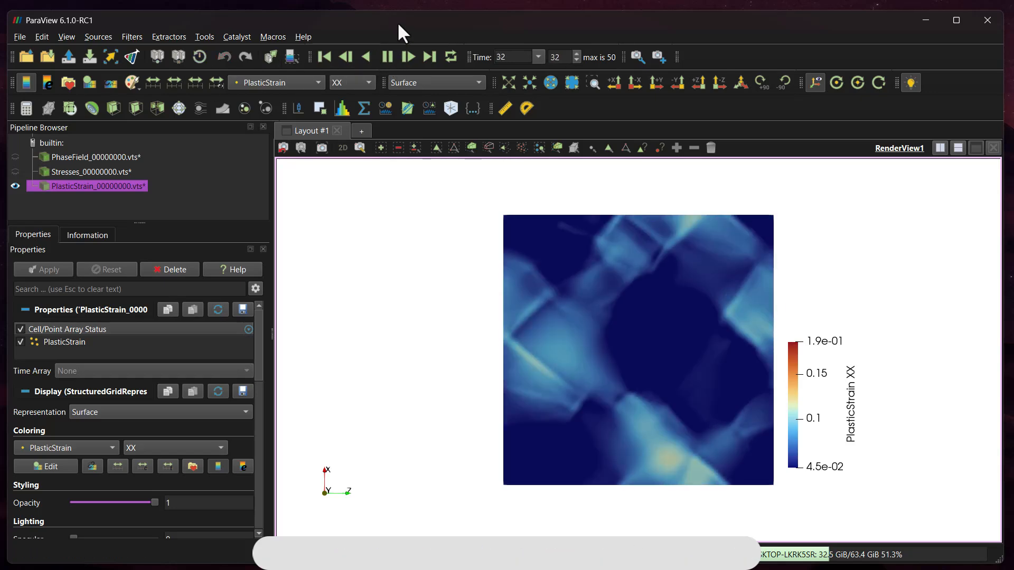